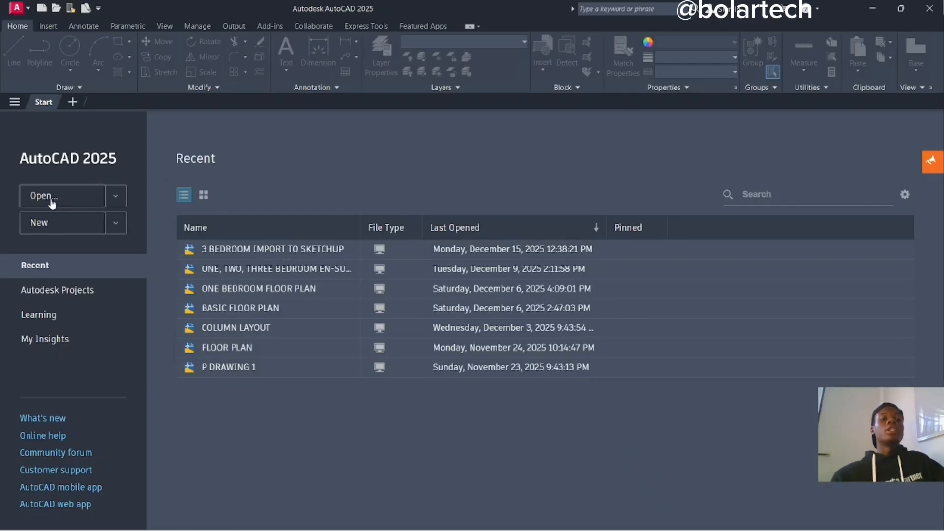
Step: View the drawing files available to open in the SKETCHUP PRACTICE WORKS folder without opening any
click(88, 194)
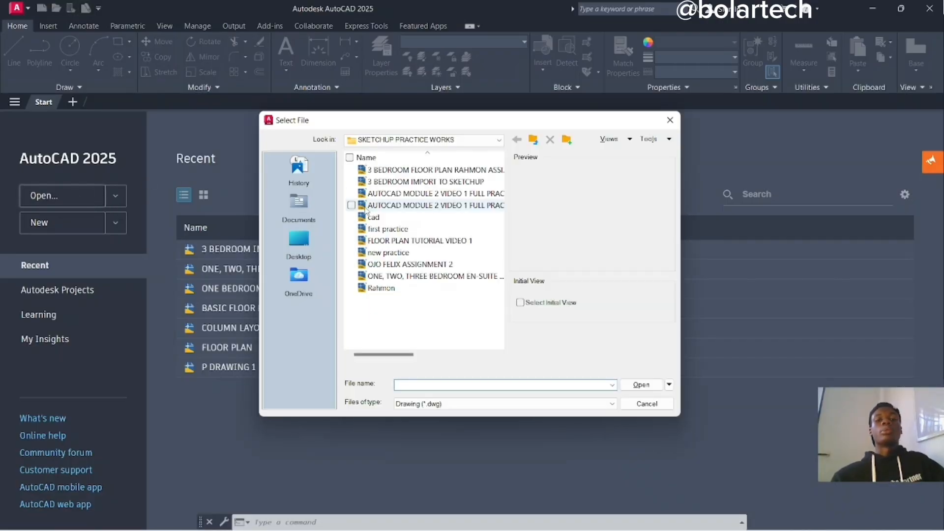
click(669, 120)
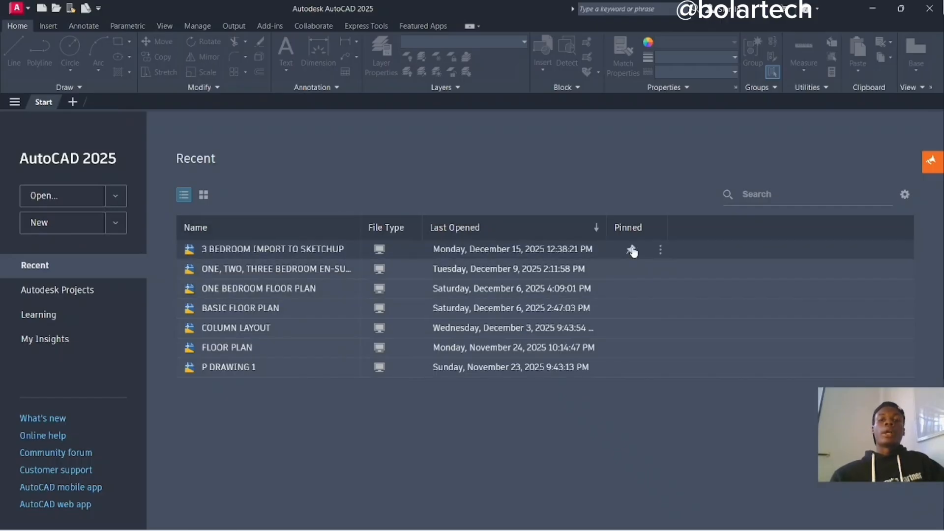
Step: Pin the recent drawing 3 BEDROOM IMPORT TO SKETCHUP and start a new blank drawing
click(632, 249)
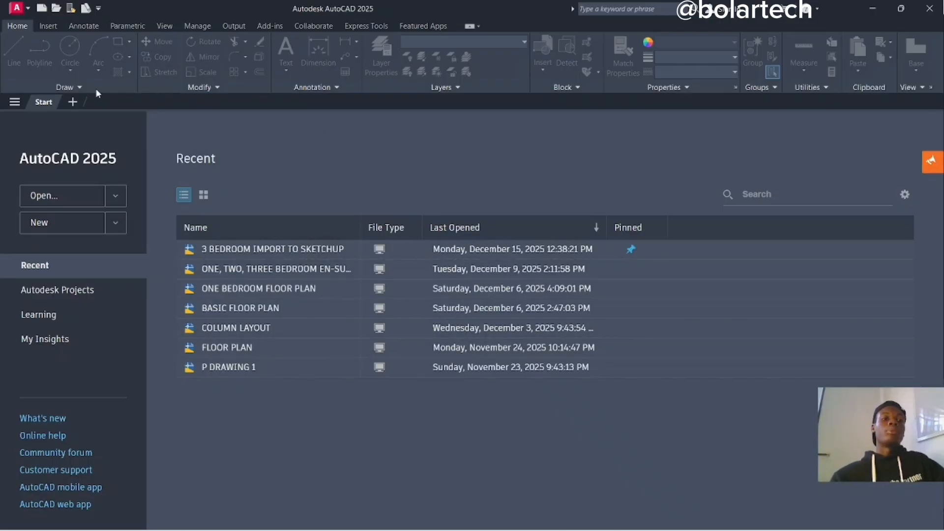
click(72, 102)
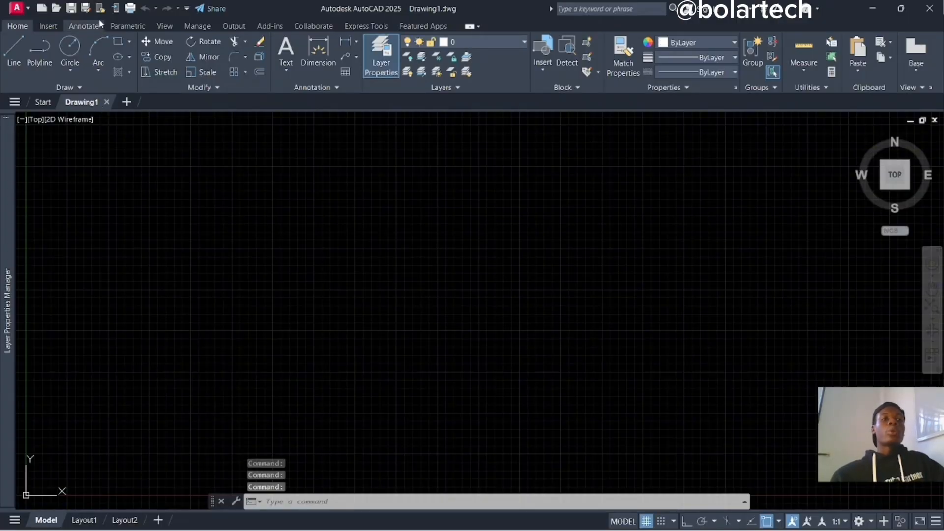
Step: Examine the application's file commands, including the options for new drawings, saving copies and plotting
click(22, 8)
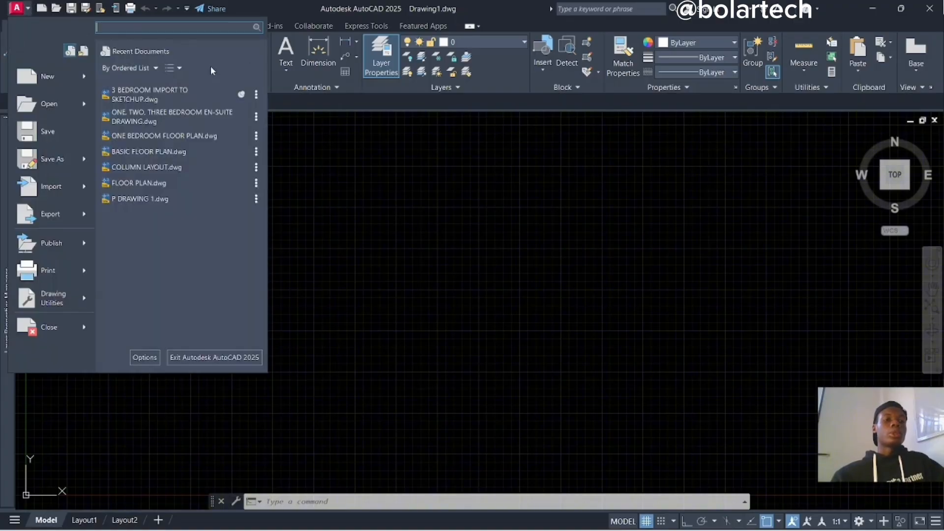
mouse_move(86, 87)
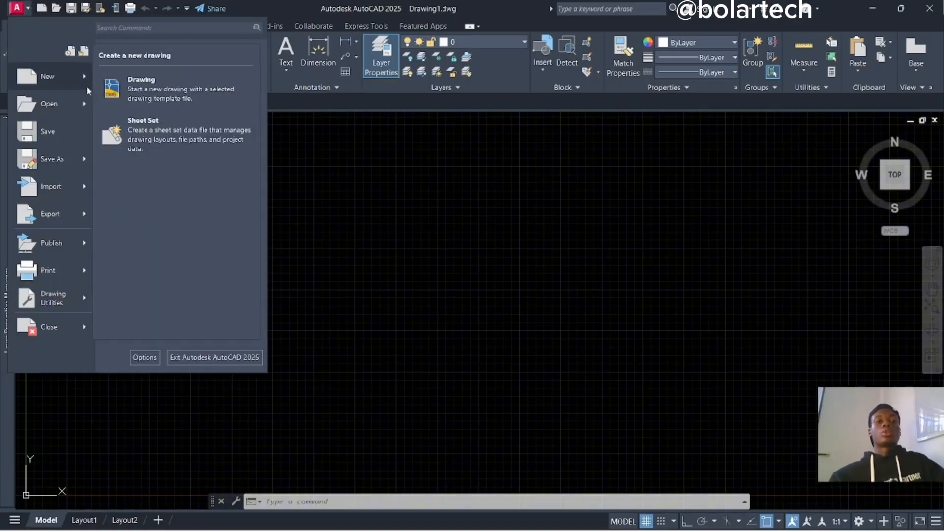
mouse_move(71, 100)
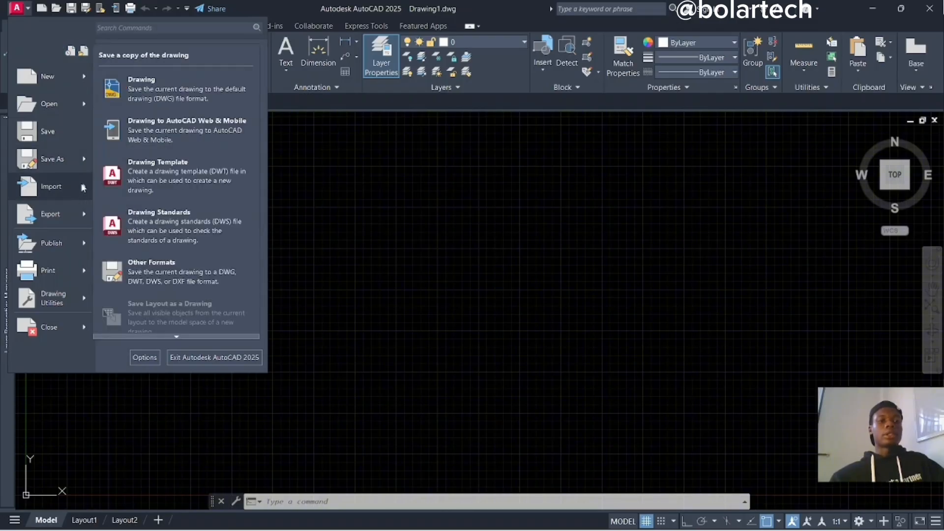
mouse_move(81, 194)
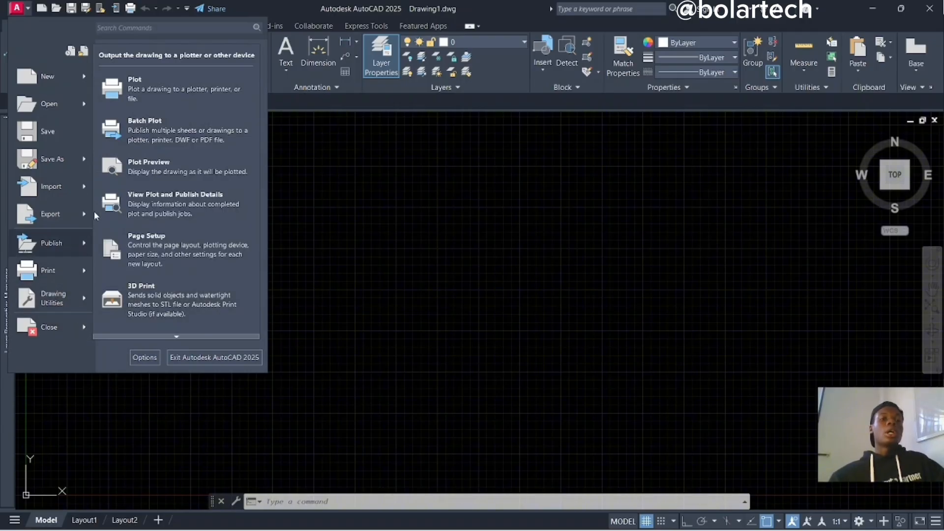
Step: Display the recent documents list with large icons and return it to small icons
click(69, 51)
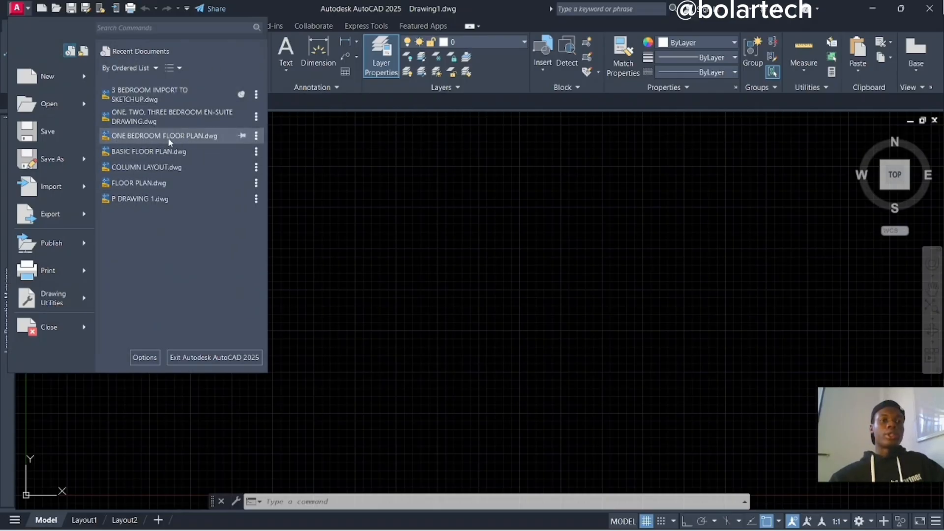
click(177, 68)
click(193, 101)
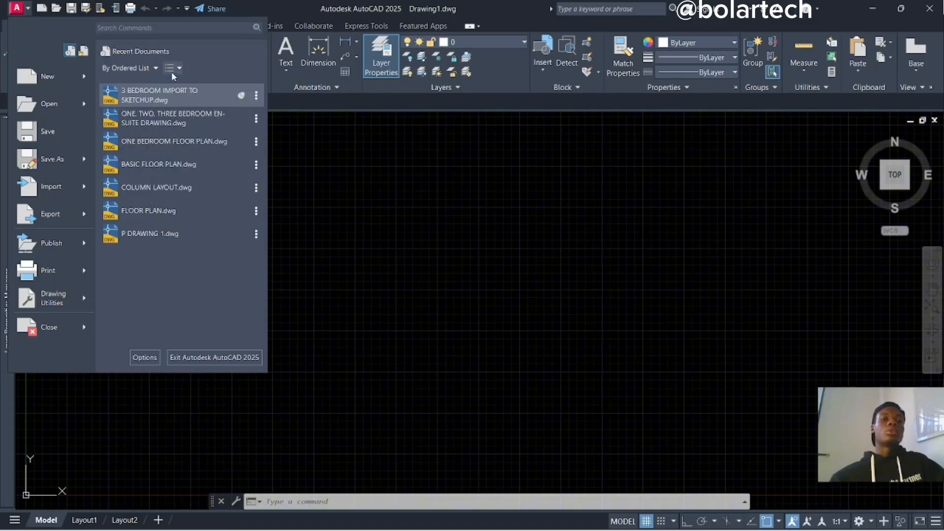
click(170, 69)
click(182, 85)
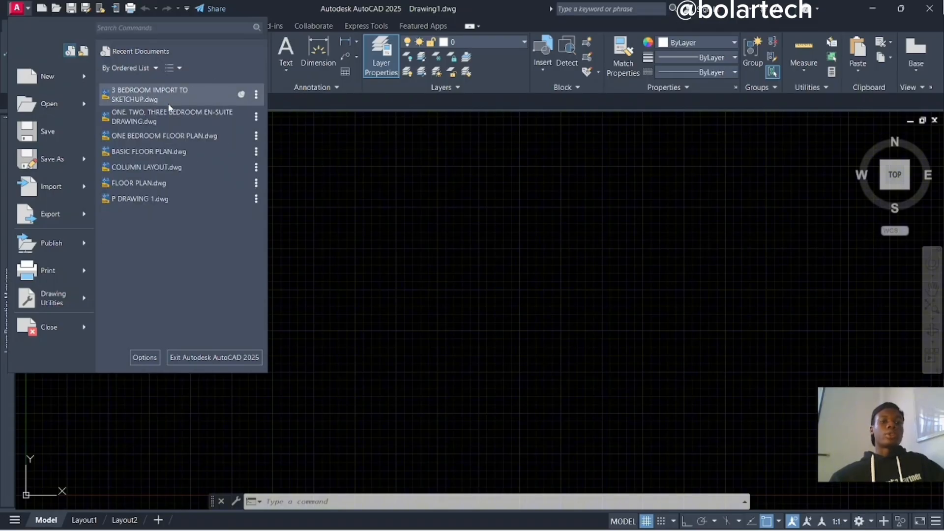
Step: Set the uniform background colour of the 2D model space to Red in the display options
click(144, 357)
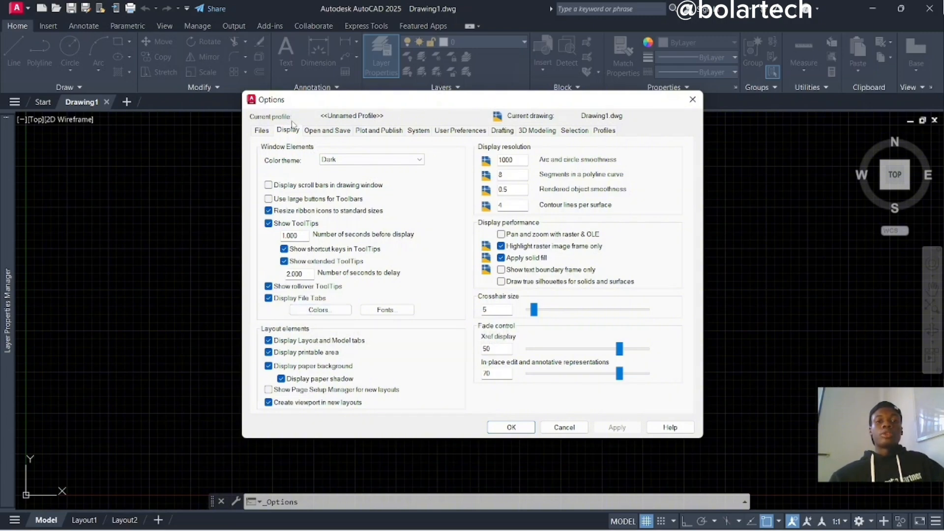
click(315, 311)
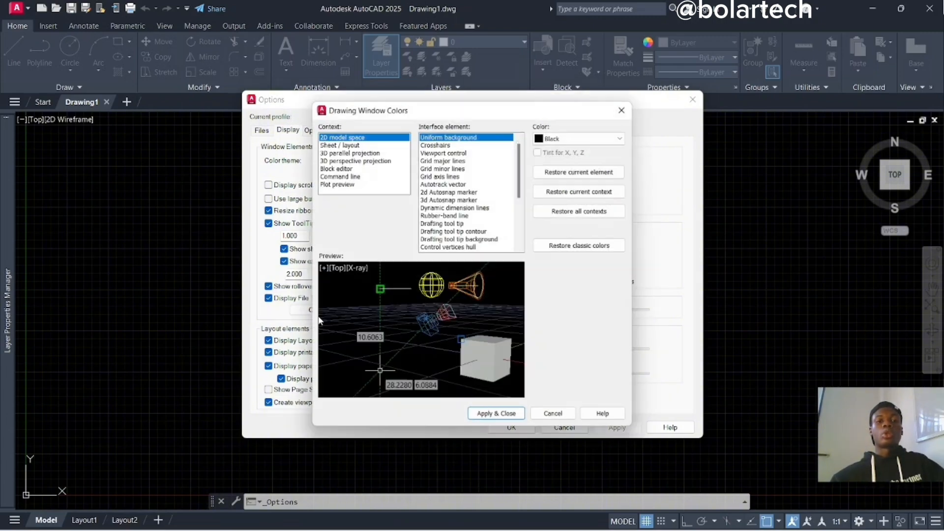
click(574, 139)
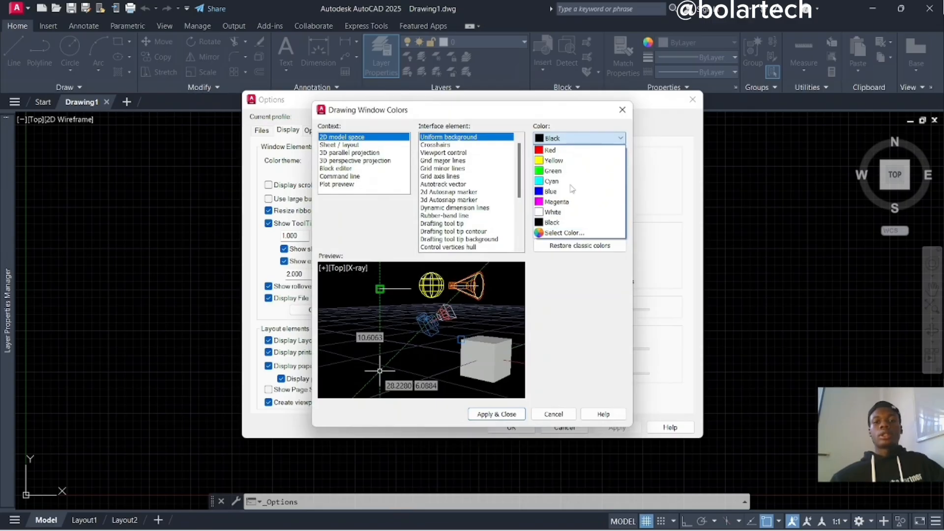
click(580, 153)
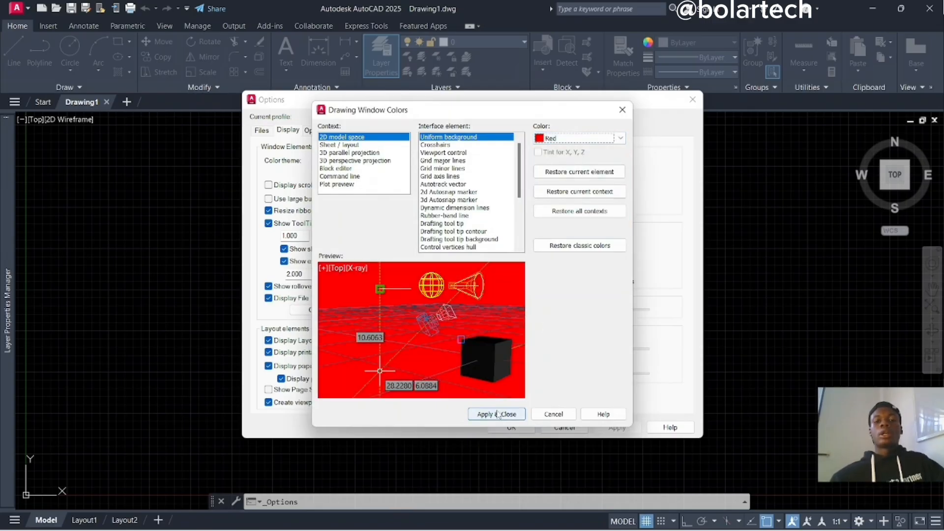
click(499, 414)
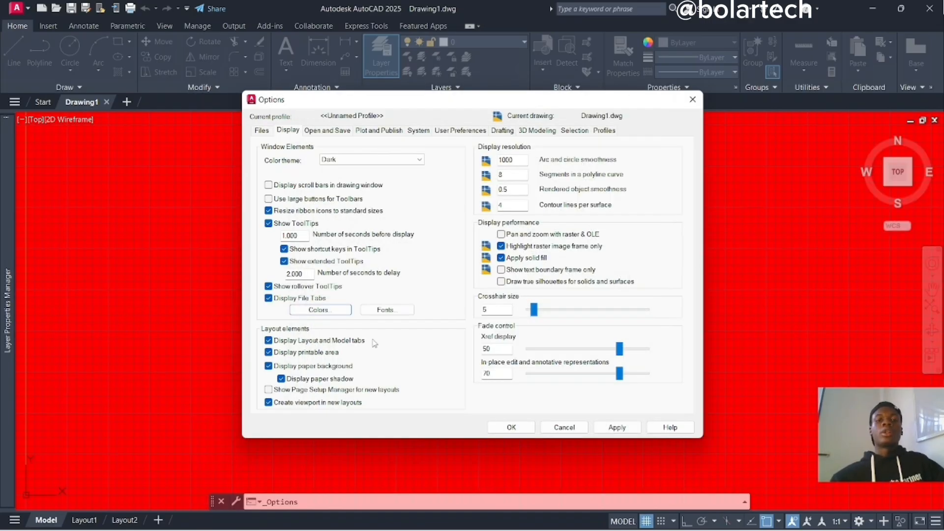
Step: Set the 2D model space's uniform background back to Black and accept the options
click(305, 313)
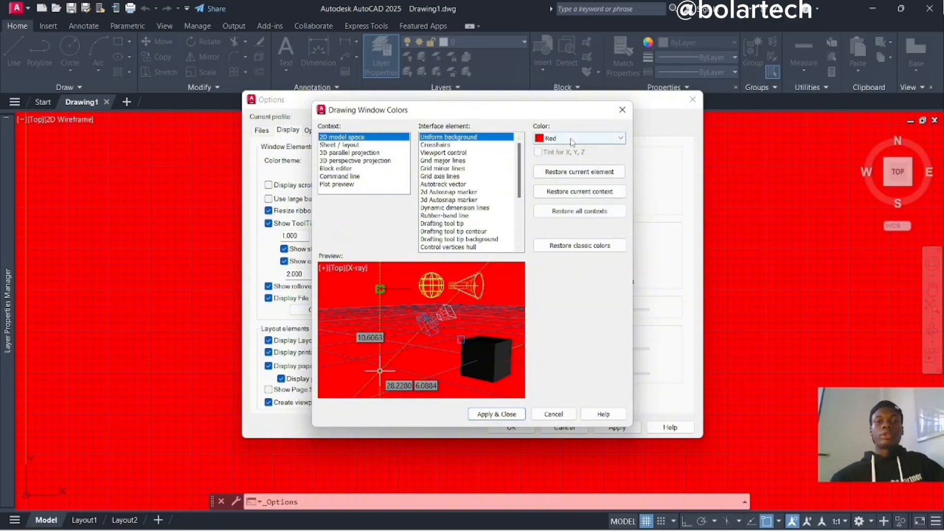
click(576, 142)
click(552, 222)
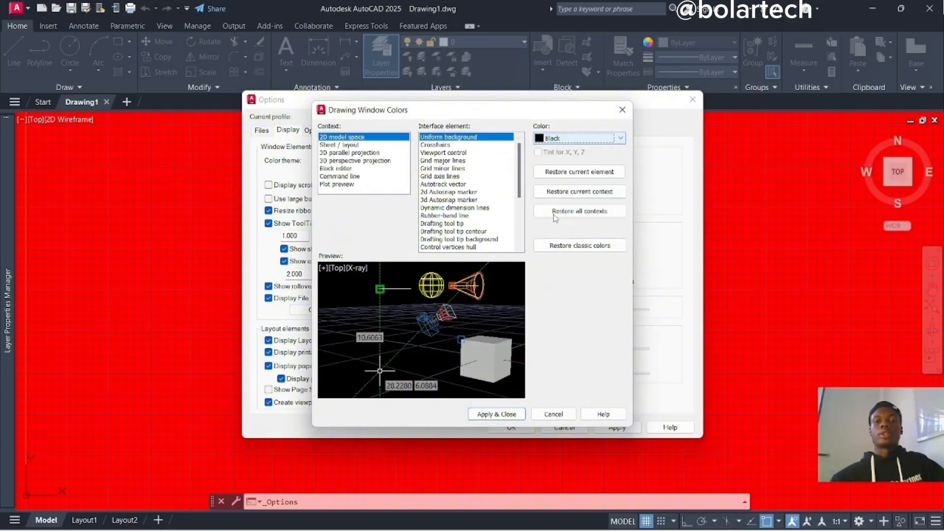
click(495, 414)
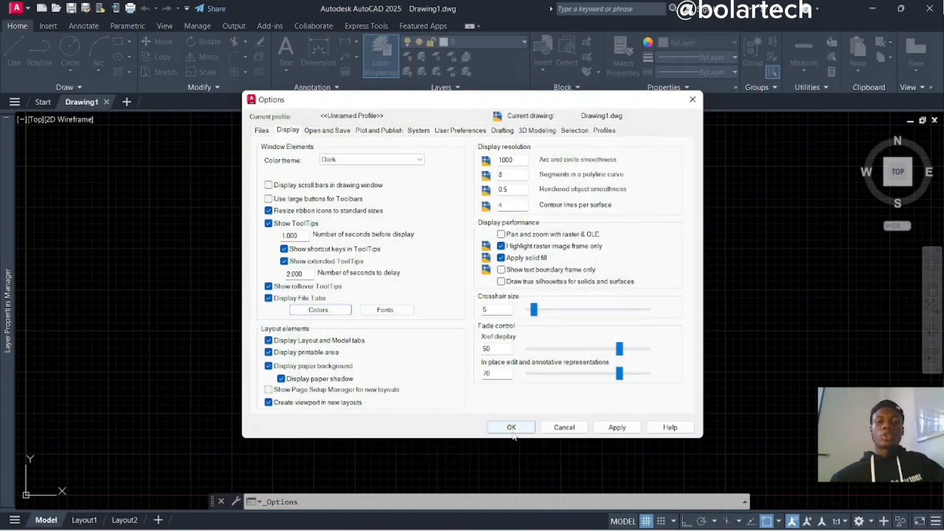
click(508, 427)
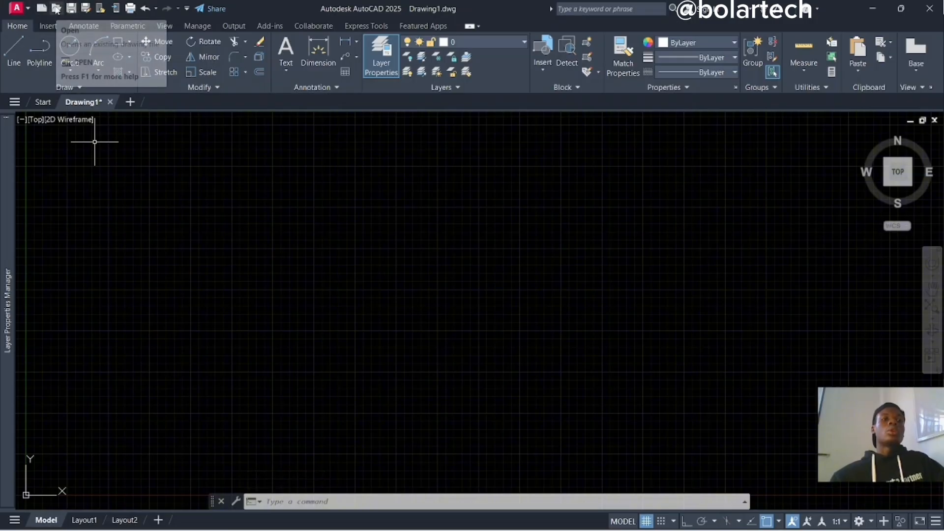
click(17, 8)
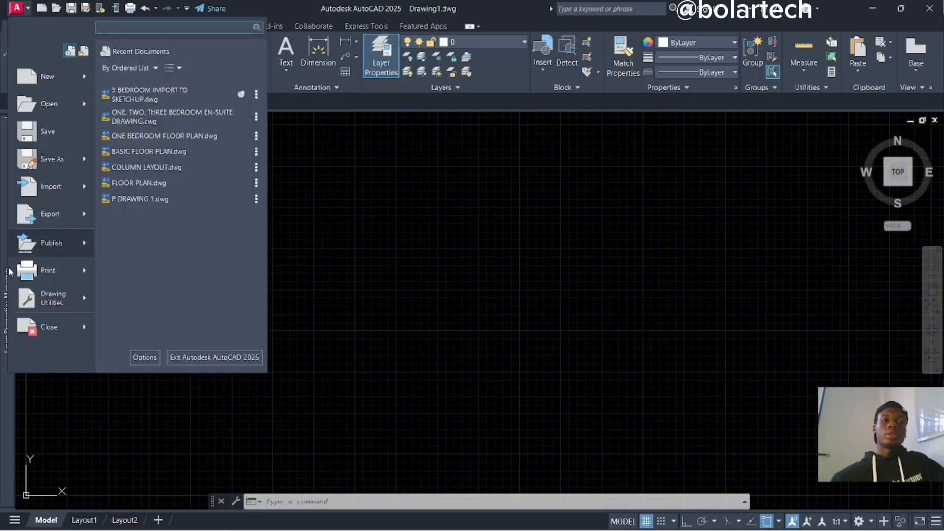
click(17, 8)
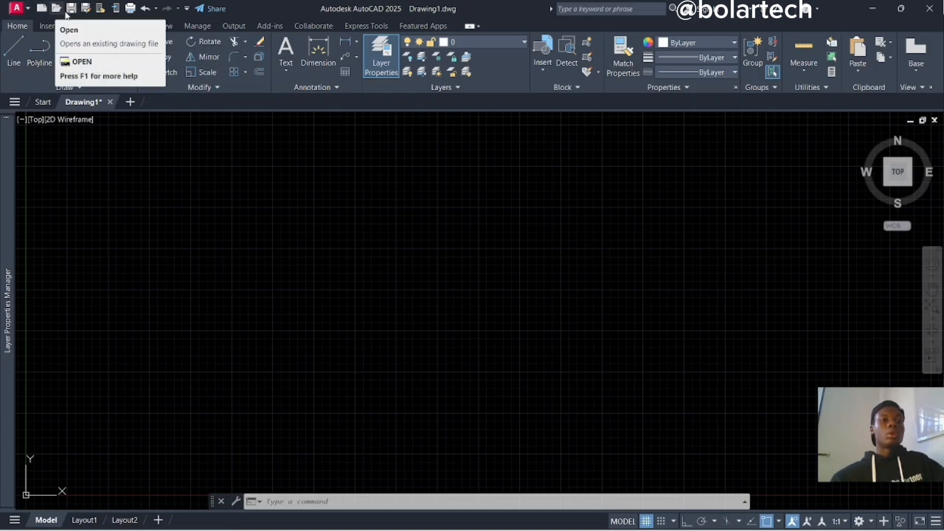
Step: Add the Batch Plot command to the Quick Access Toolbar and remove it again
click(187, 9)
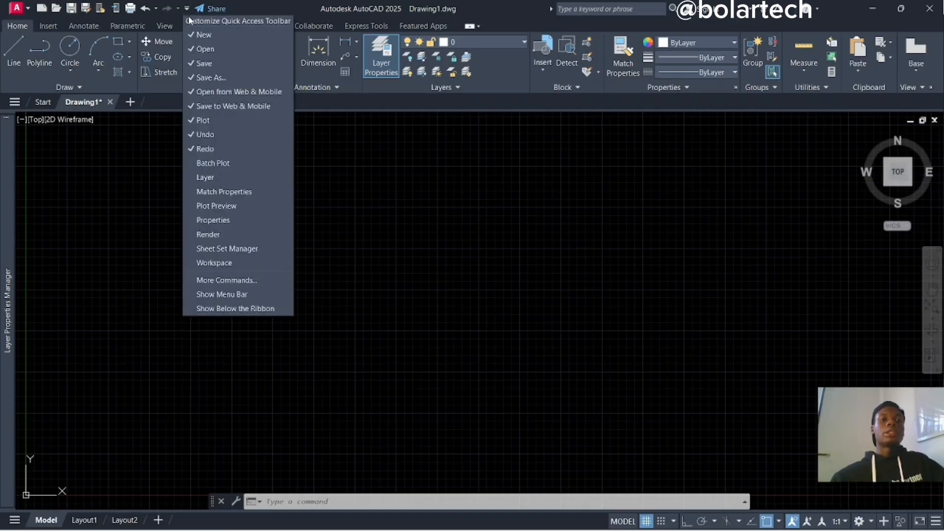
click(211, 163)
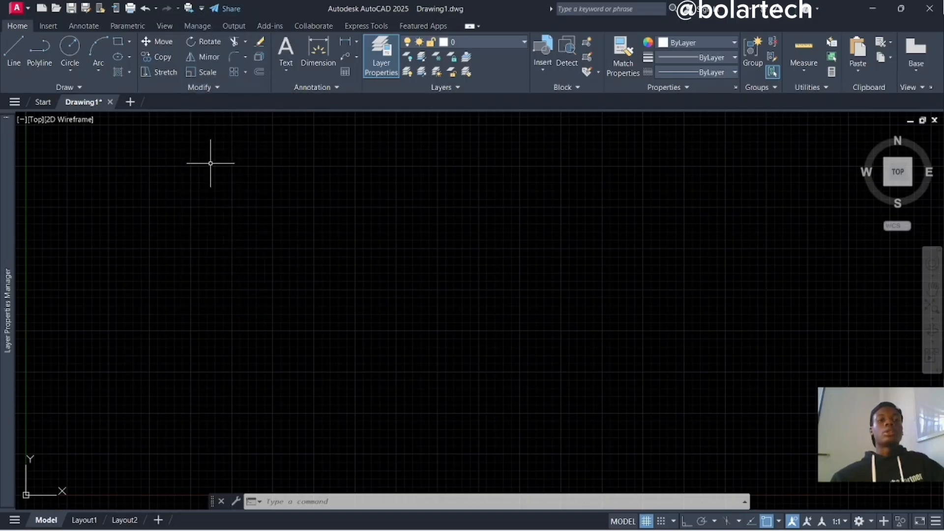
click(201, 8)
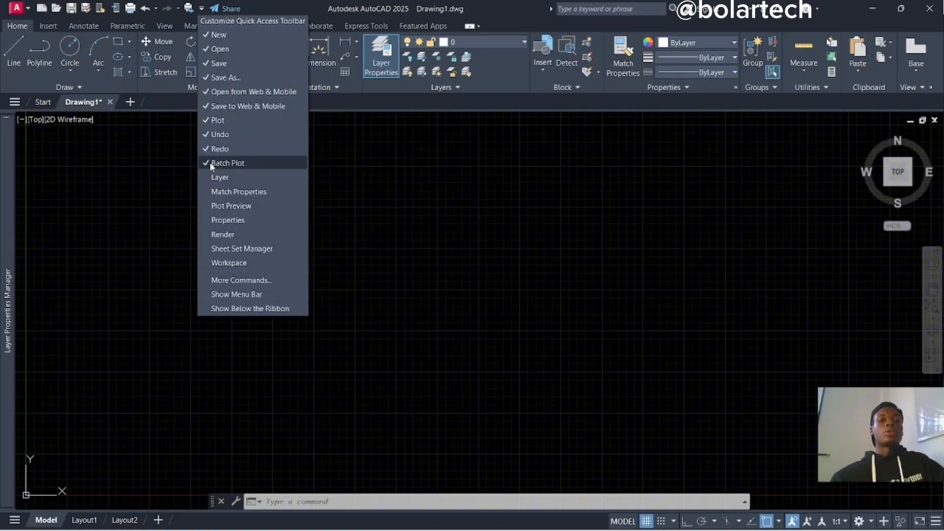
click(210, 163)
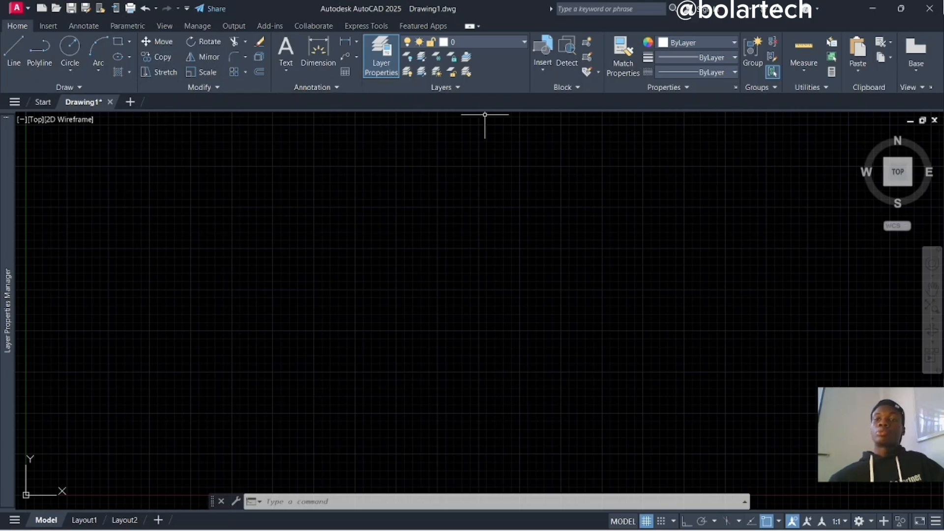
Step: Hide the View tab from the ribbon
right_click(939, 61)
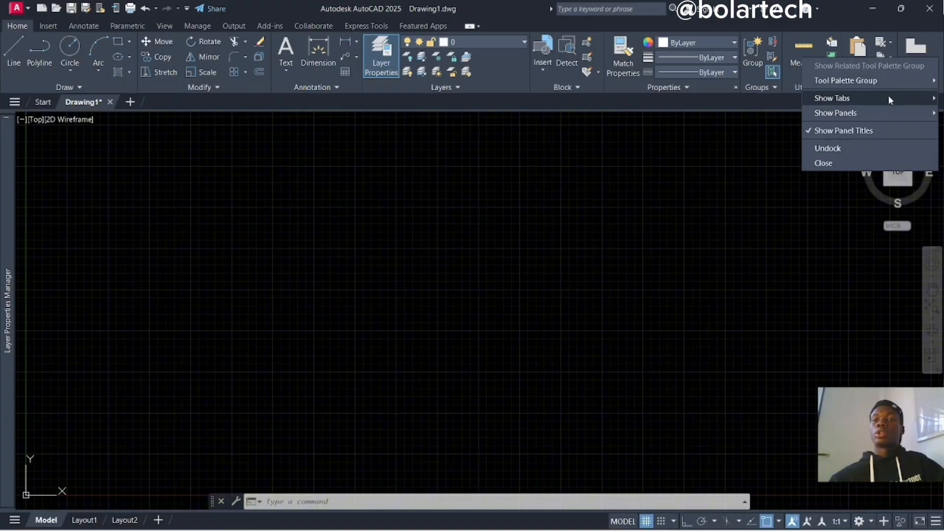
mouse_move(888, 98)
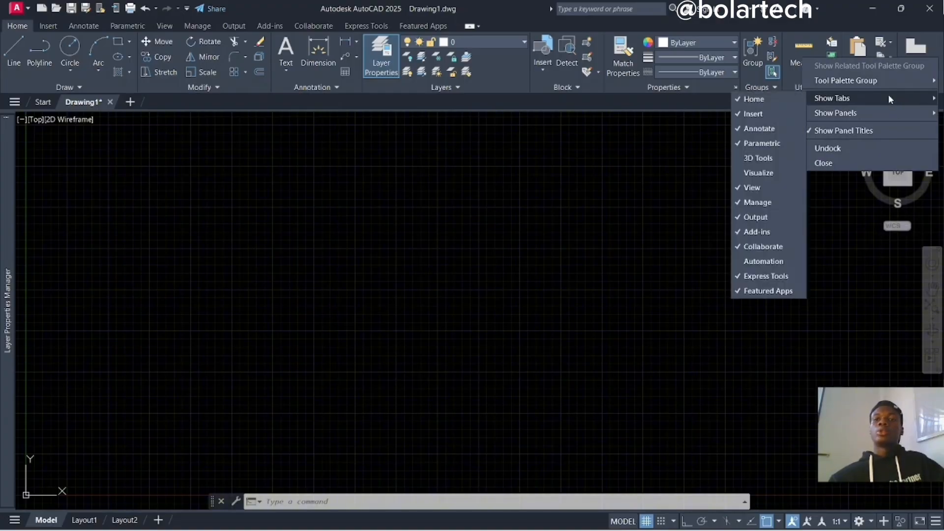
click(742, 187)
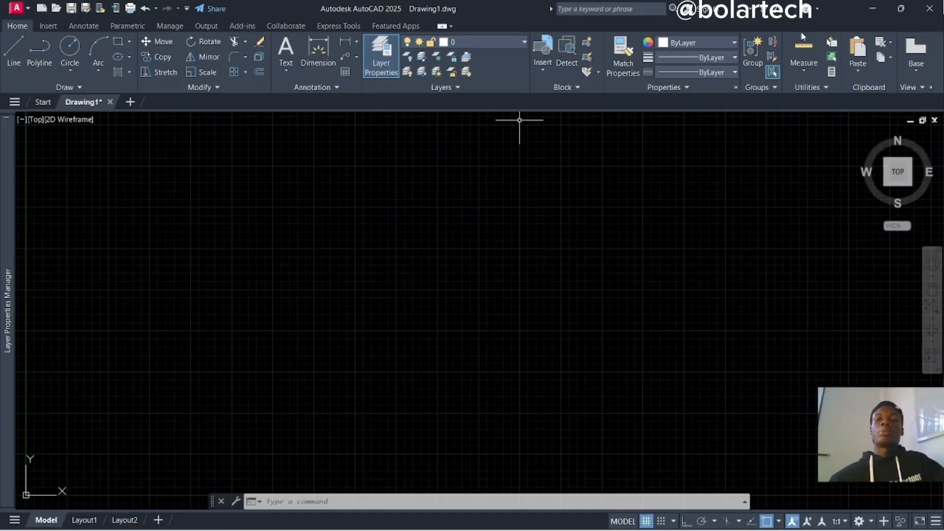
Step: Restore the hidden View tab to the ribbon
right_click(939, 54)
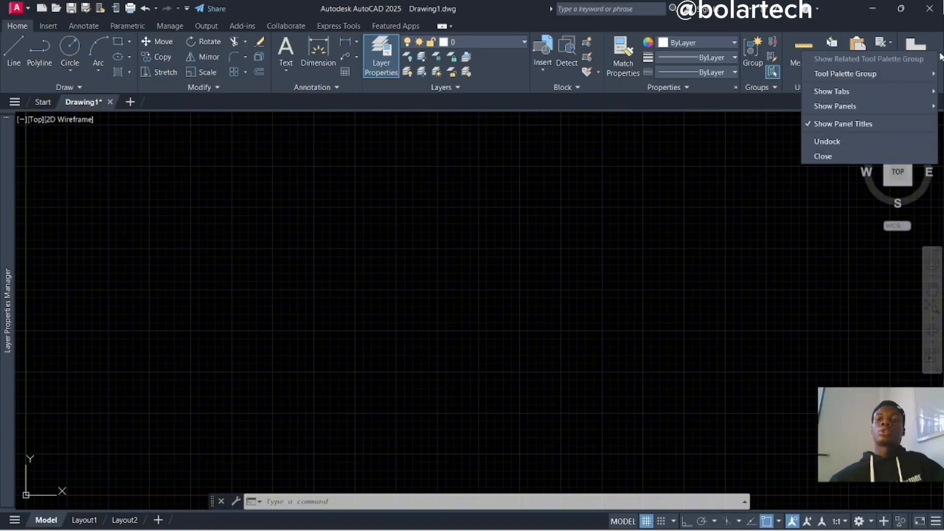
mouse_move(887, 91)
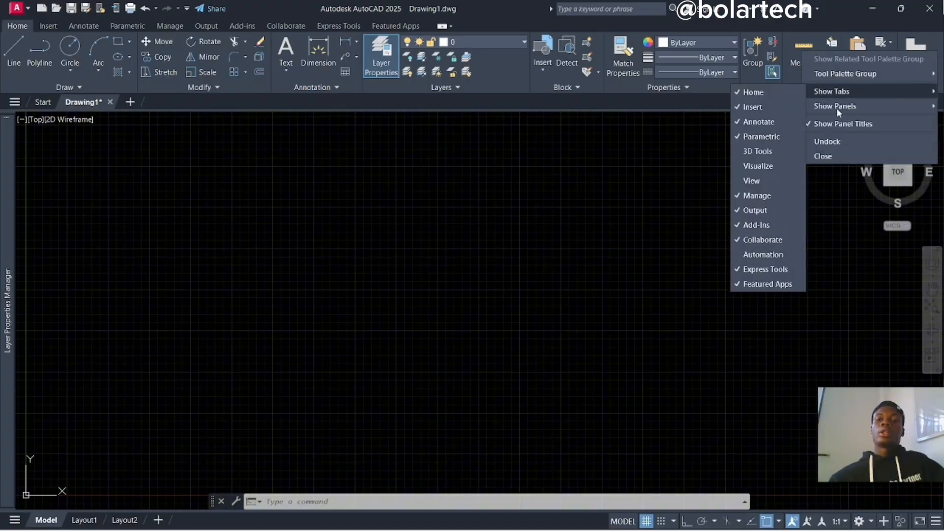
click(748, 179)
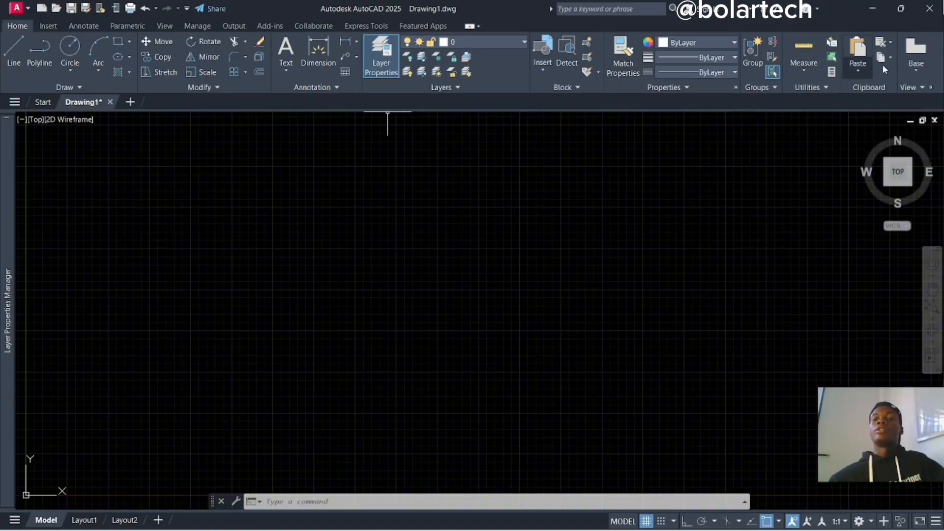
Step: Hide the Draw panel from the ribbon's Home tab
right_click(940, 61)
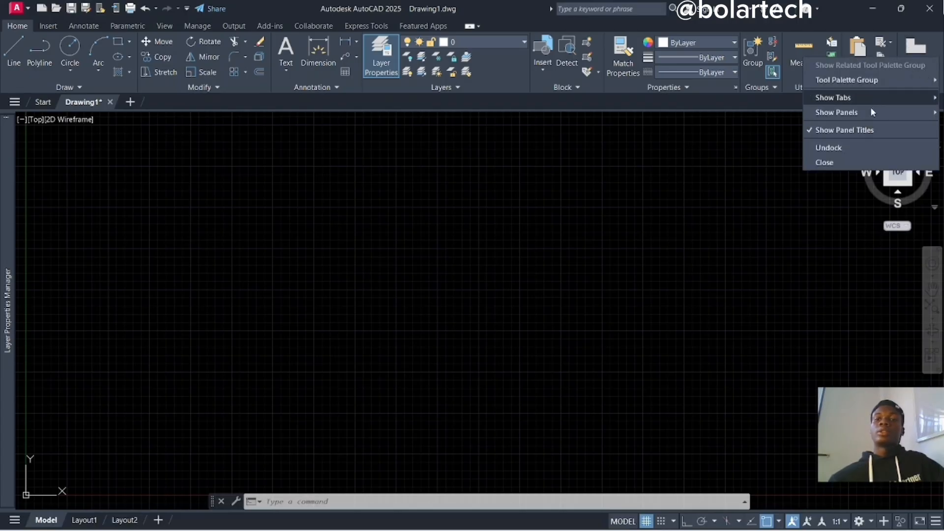
mouse_move(859, 118)
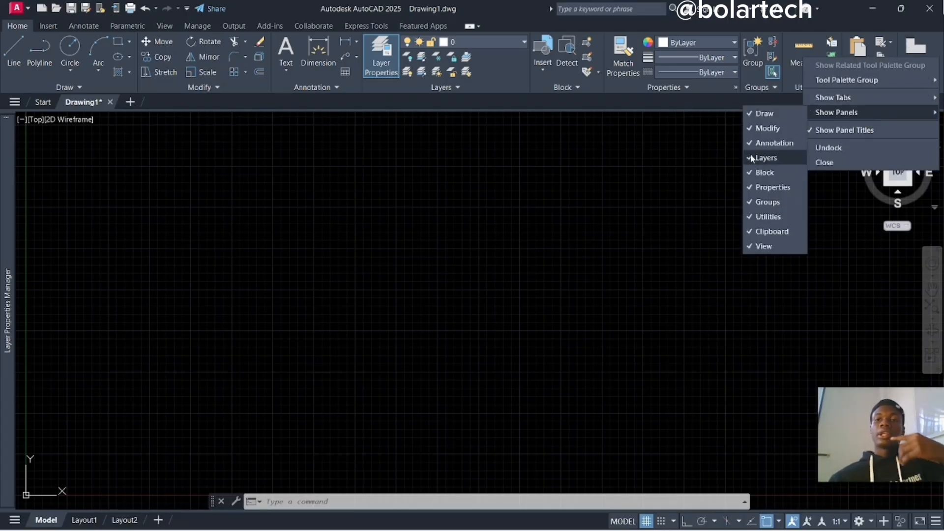
click(755, 116)
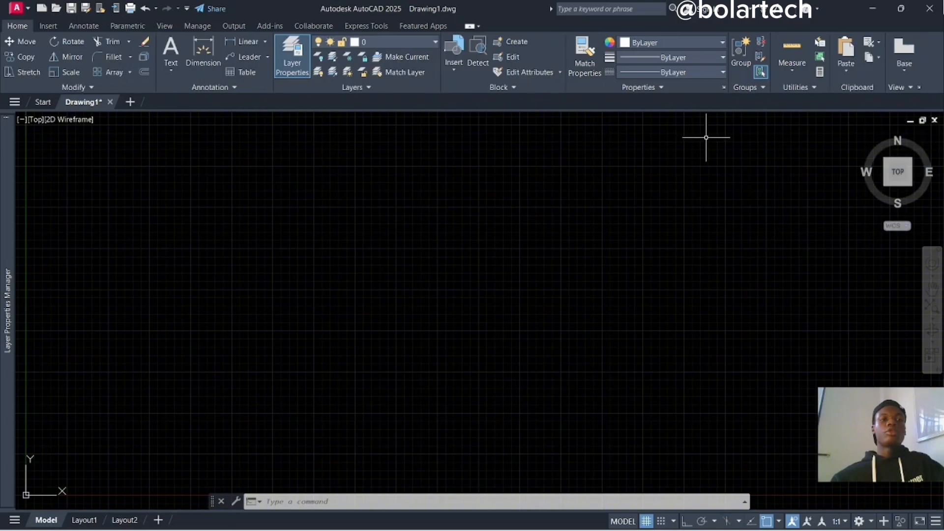
Step: Restore the hidden Draw panel to the ribbon's Home tab
right_click(921, 62)
mouse_move(882, 91)
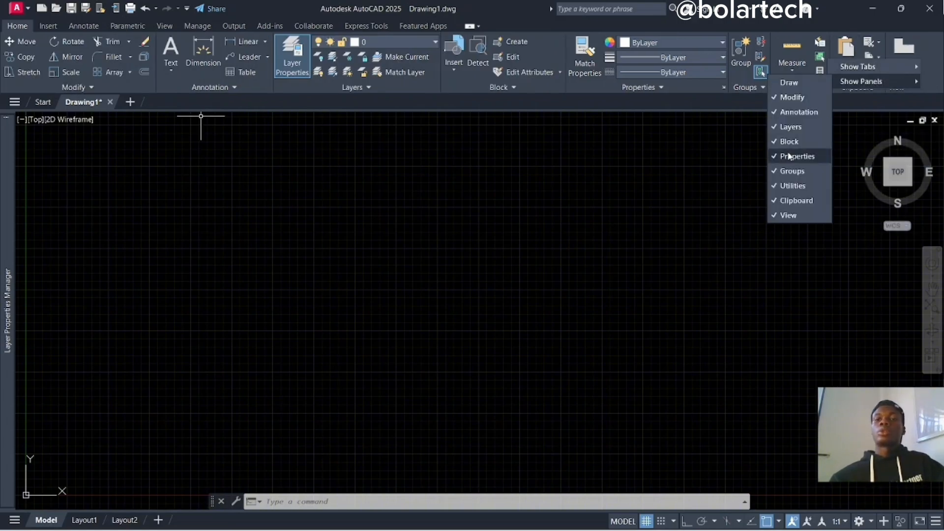
click(801, 82)
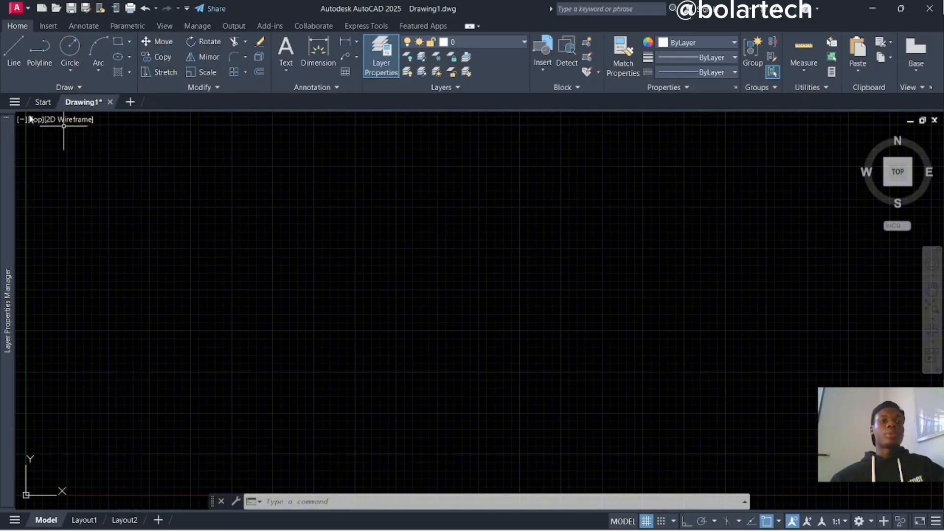
Step: Create a new blank drawing and review the preset views available for its viewport, leaving it in Top view
click(131, 102)
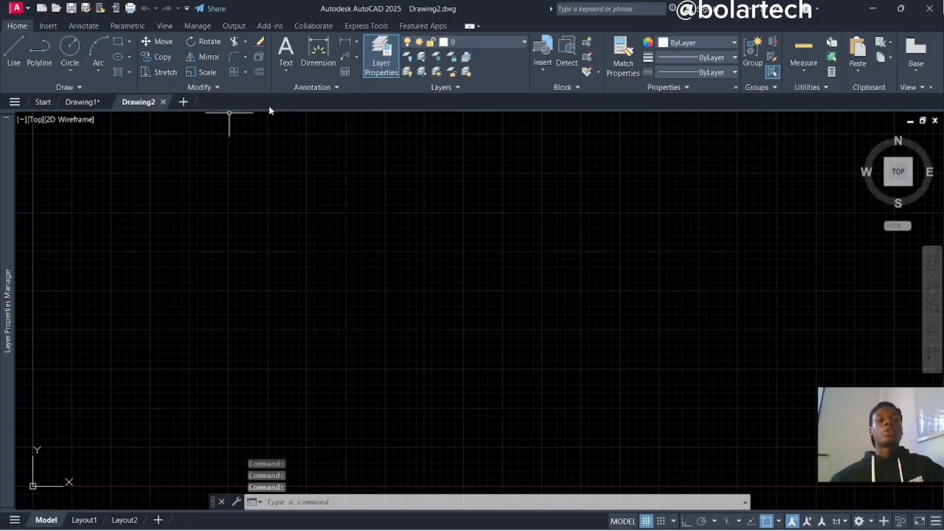
click(31, 119)
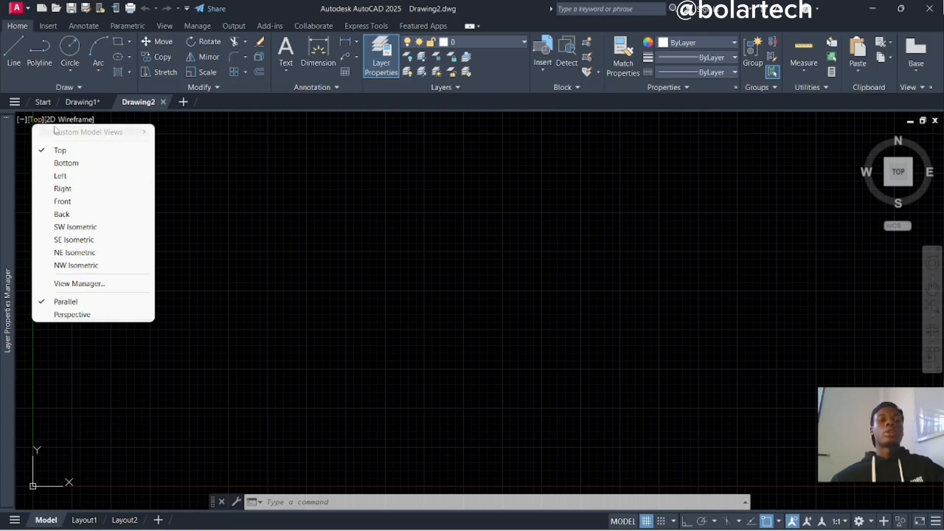
click(155, 131)
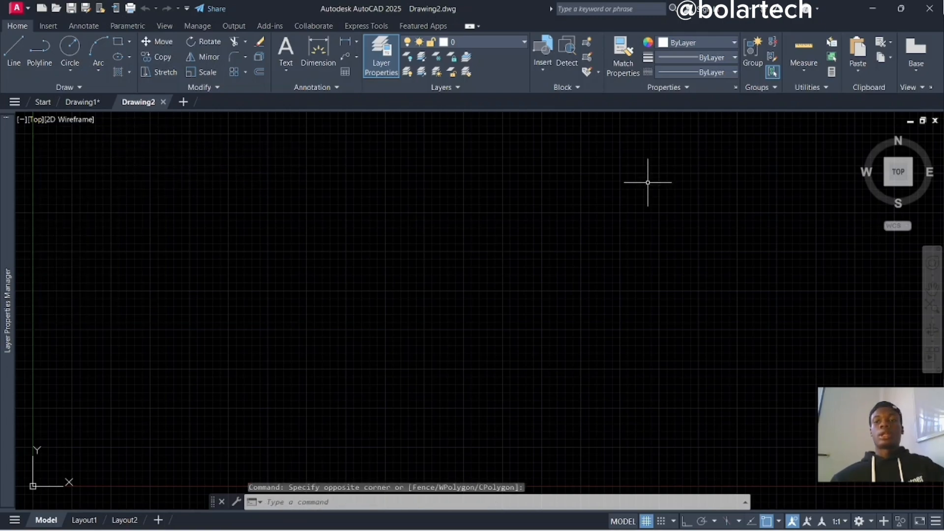
Step: Hide the UCS icon in the drawing area and display it again
click(164, 26)
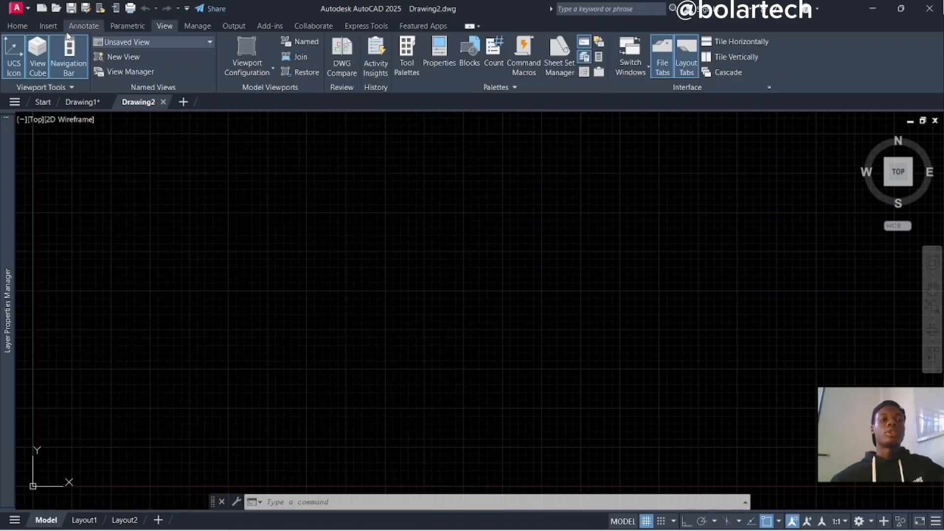
click(15, 62)
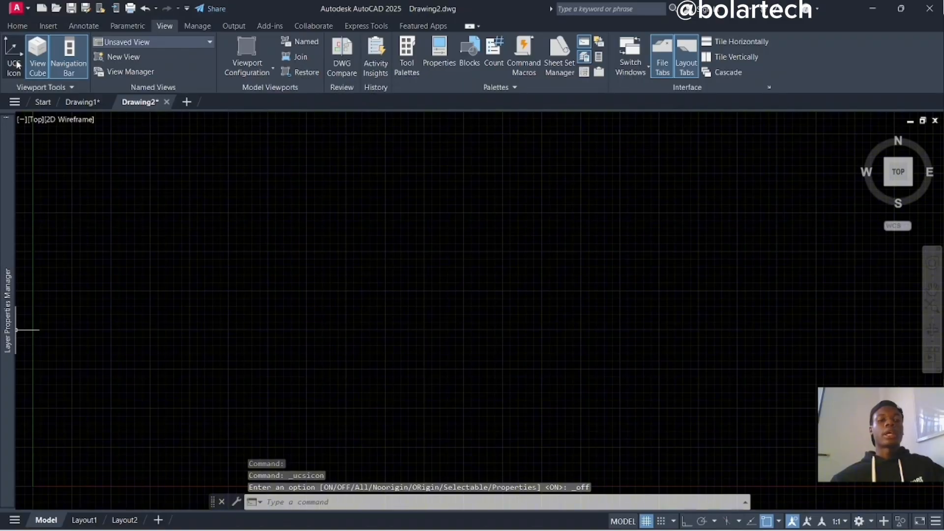
click(16, 63)
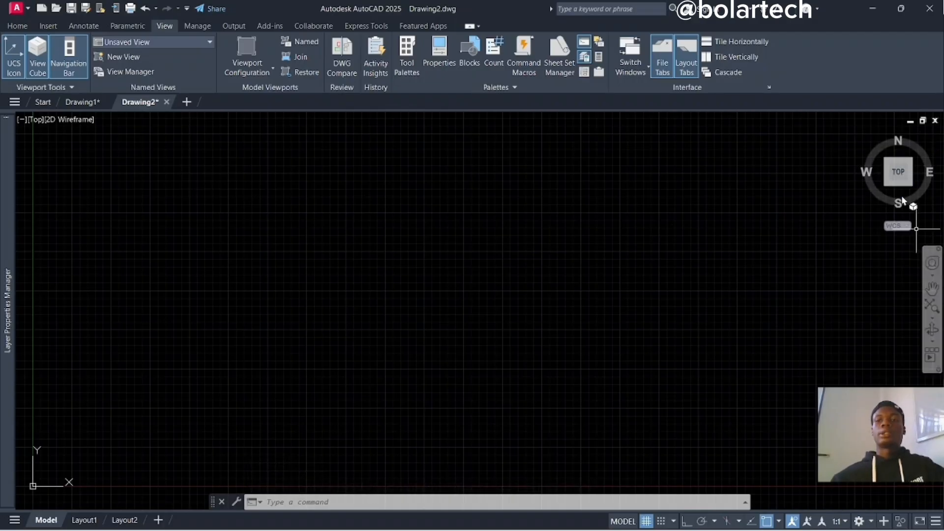
Step: Hide and redisplay the ViewCube, and do the same with the navigation bar
click(41, 75)
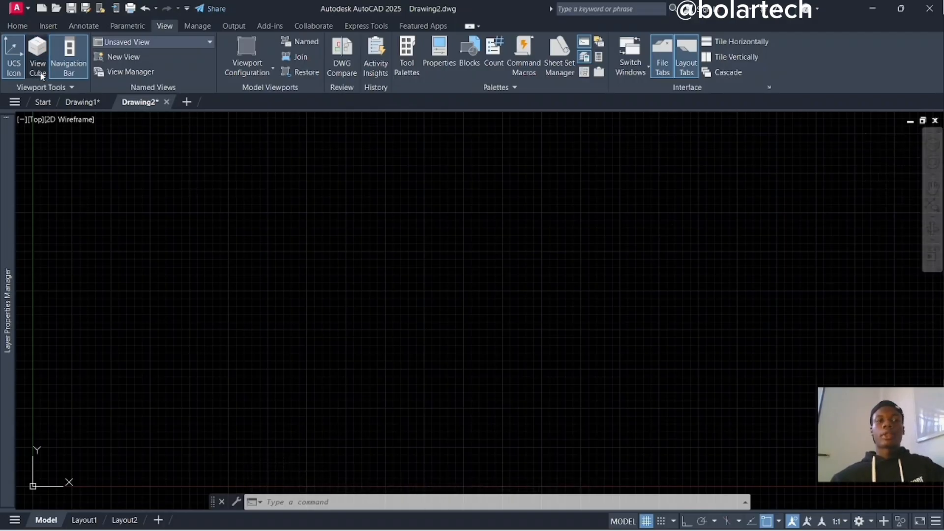
click(42, 75)
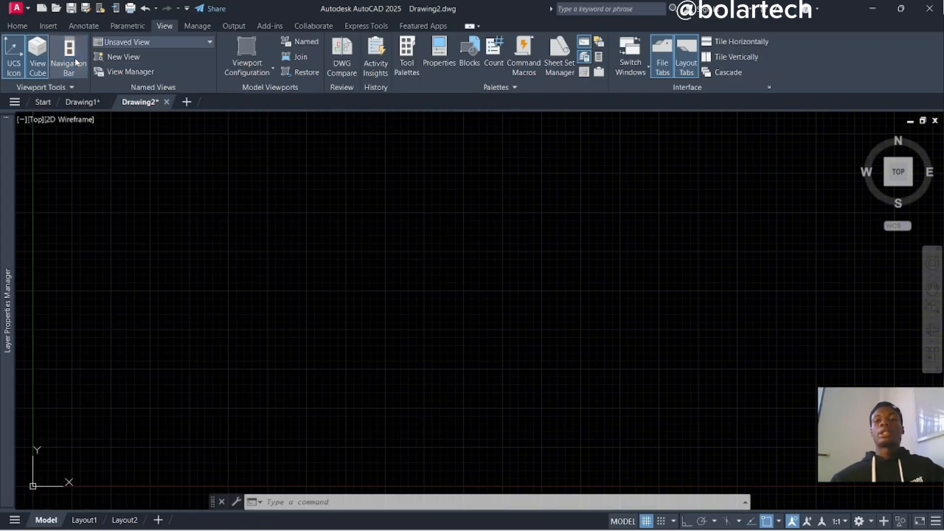
click(75, 60)
click(74, 60)
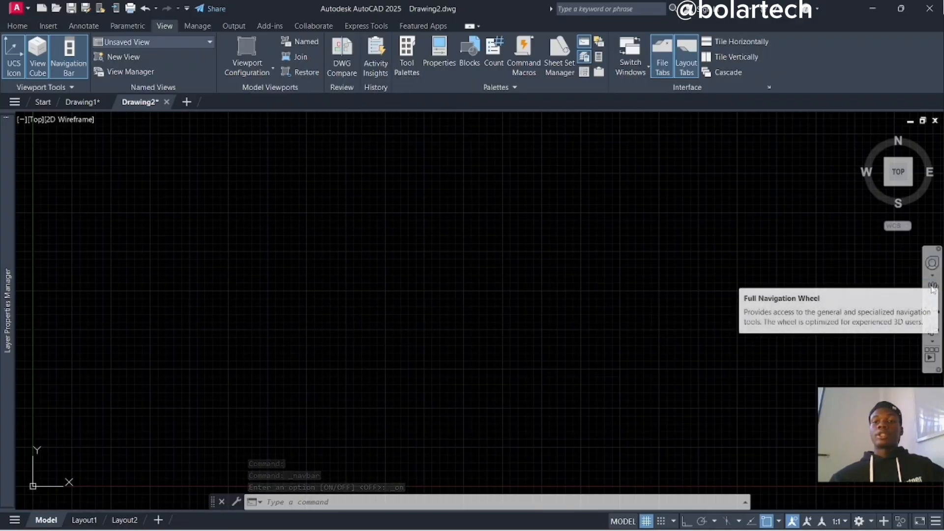
Step: Zoom in and out on the four-sided outline, and use the Pan tool to shift the view of it downward
scroll(460, 334, down, 2)
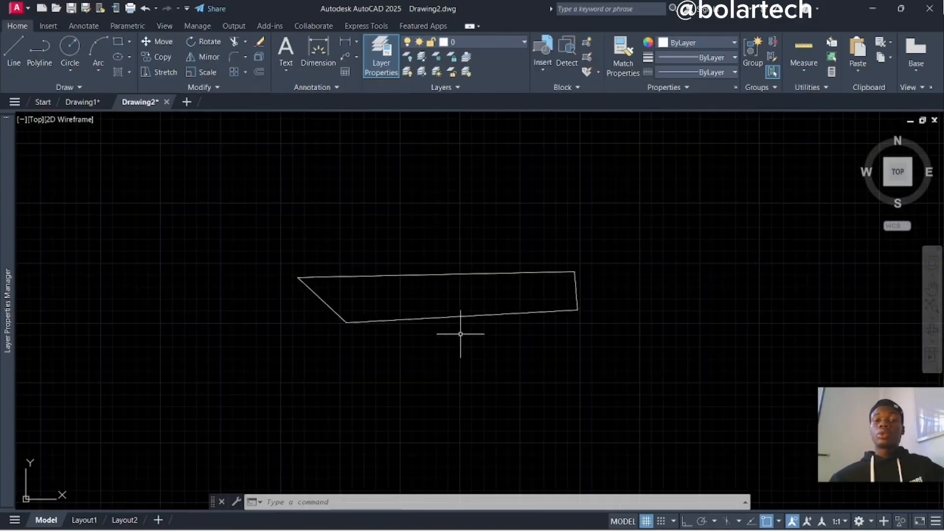
scroll(460, 334, up, 3)
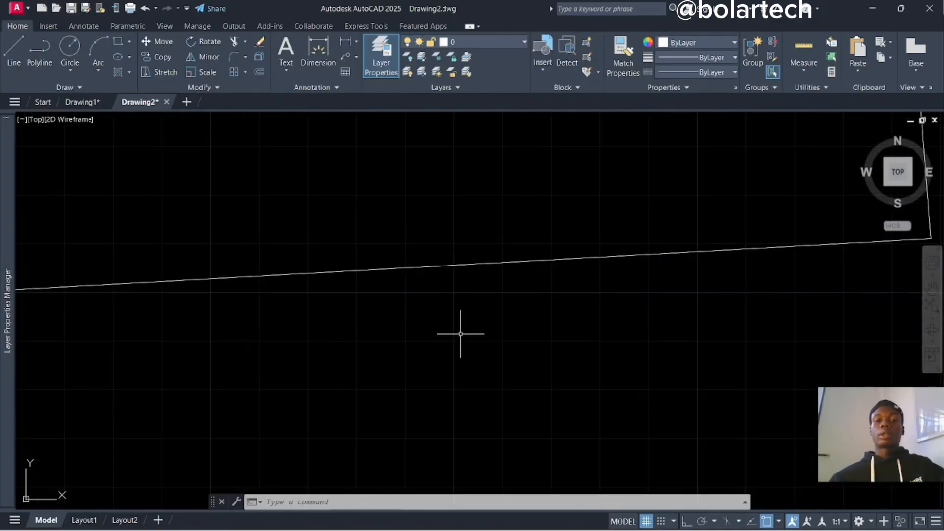
scroll(460, 334, down, 3)
scroll(460, 334, up, 4)
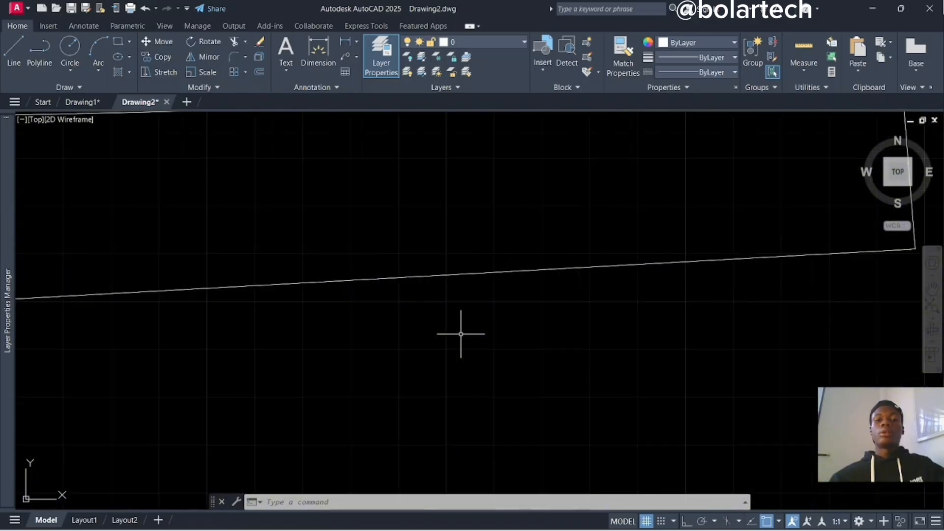
scroll(460, 334, down, 5)
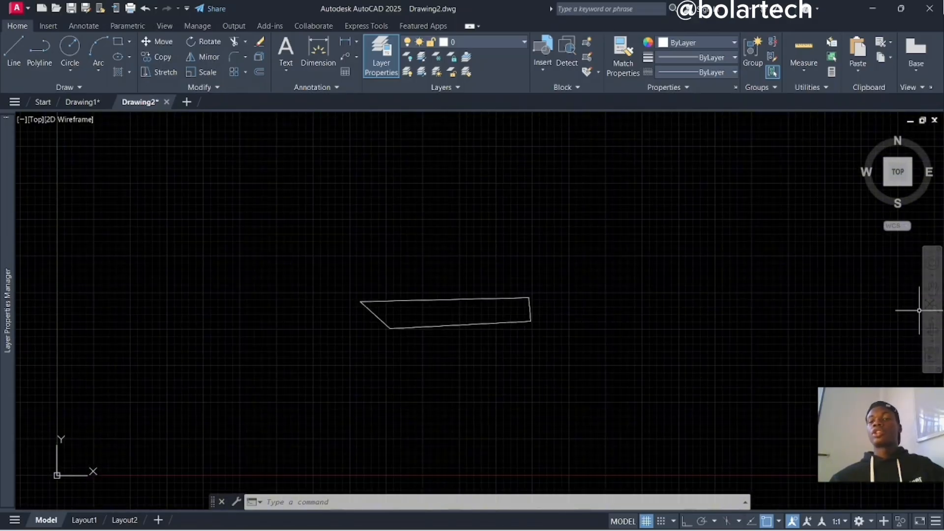
click(932, 289)
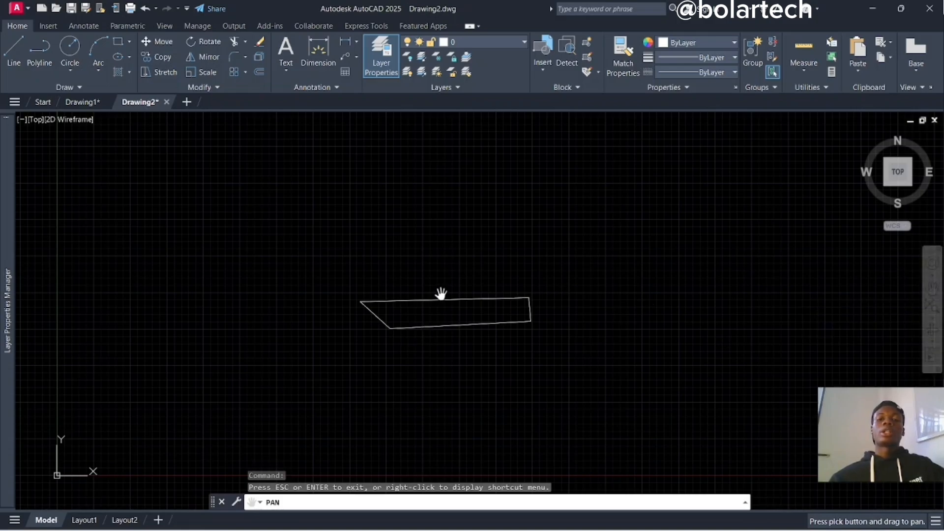
mouse_move(441, 293)
mouse_down()
mouse_move(575, 264)
mouse_move(438, 244)
mouse_move(585, 244)
mouse_move(381, 249)
mouse_move(434, 247)
mouse_move(390, 289)
mouse_move(336, 315)
mouse_move(377, 293)
mouse_move(563, 295)
mouse_move(537, 316)
mouse_move(646, 347)
mouse_move(445, 344)
mouse_up()
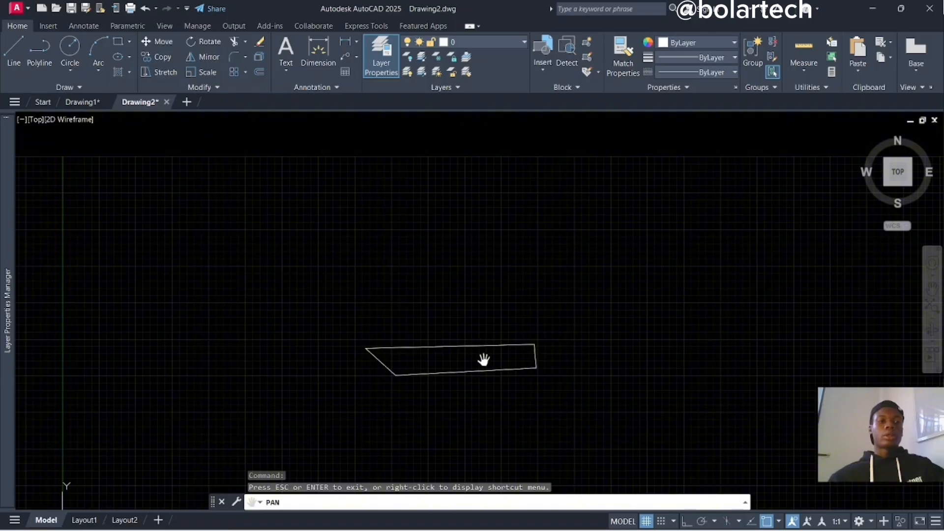
key(Escape)
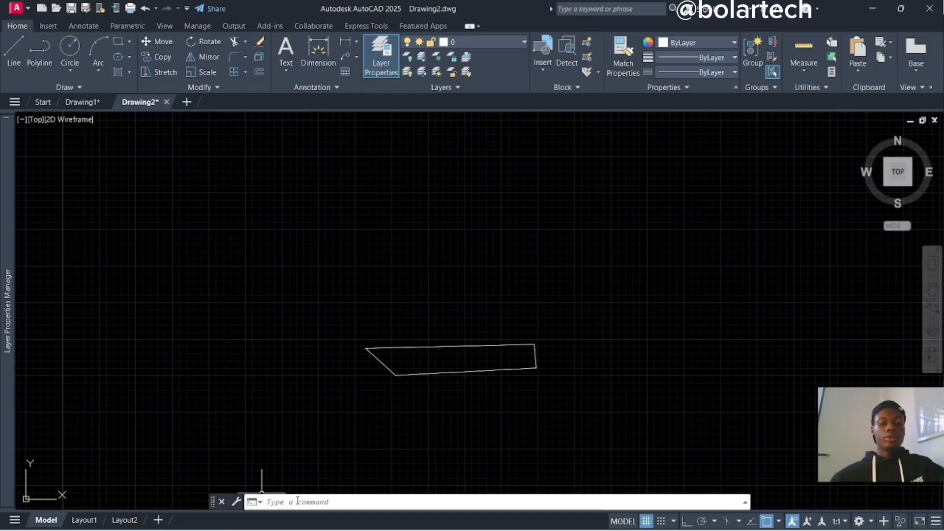
Step: Close the Command Line window and bring it back
key(ctrl+9)
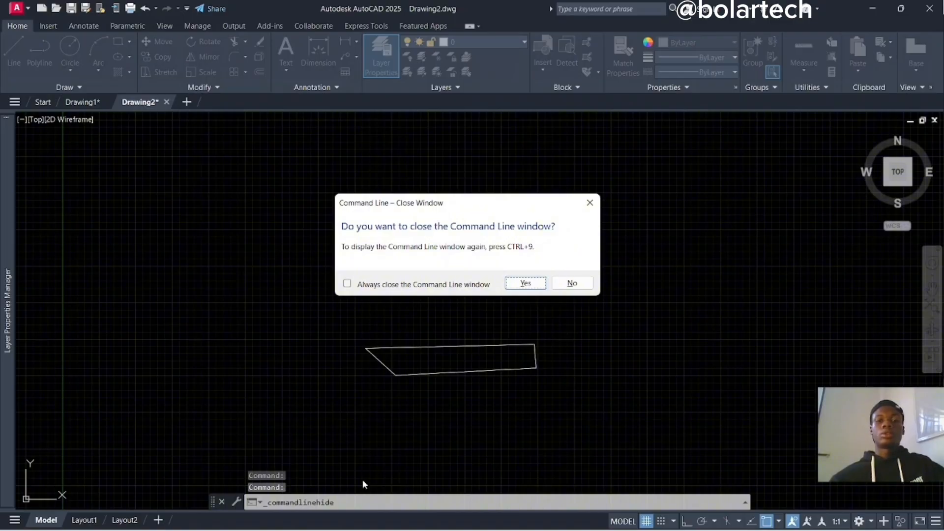
click(524, 288)
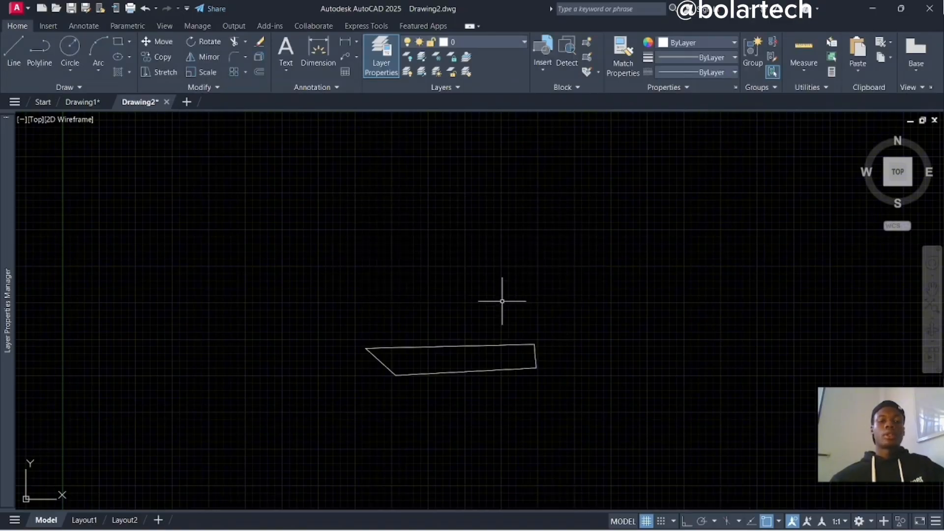
key(ctrl+9)
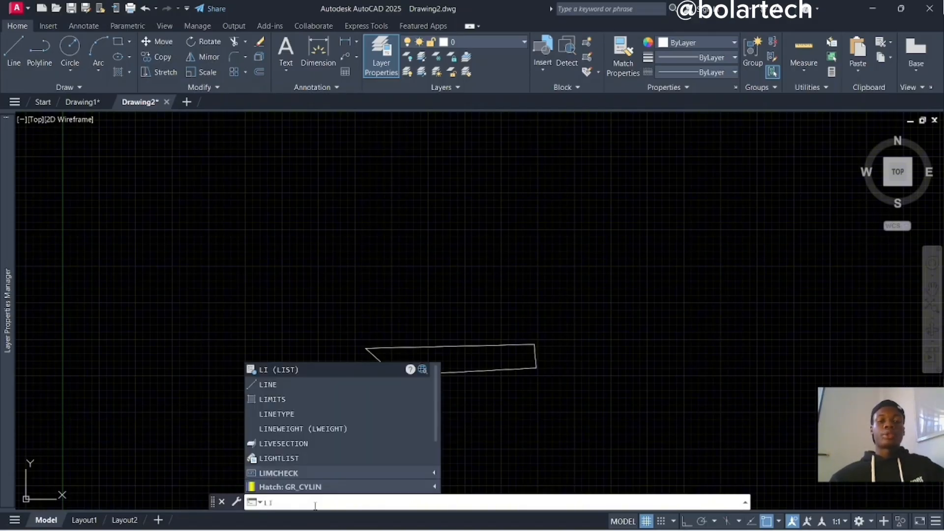
Step: Draw a single, nearly horizontal line above the four-sided outline by entering the LINE command at the command line
key(BackSpace)
key(Return)
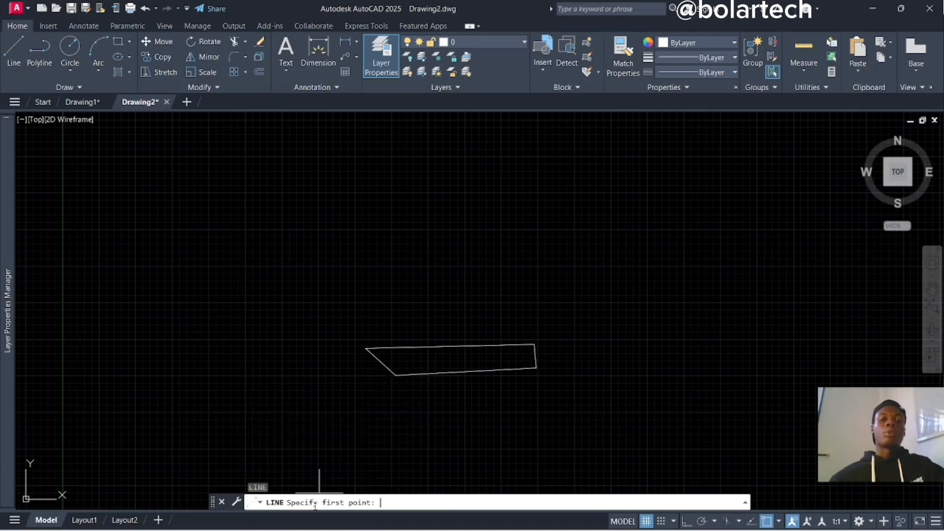
click(247, 318)
click(401, 320)
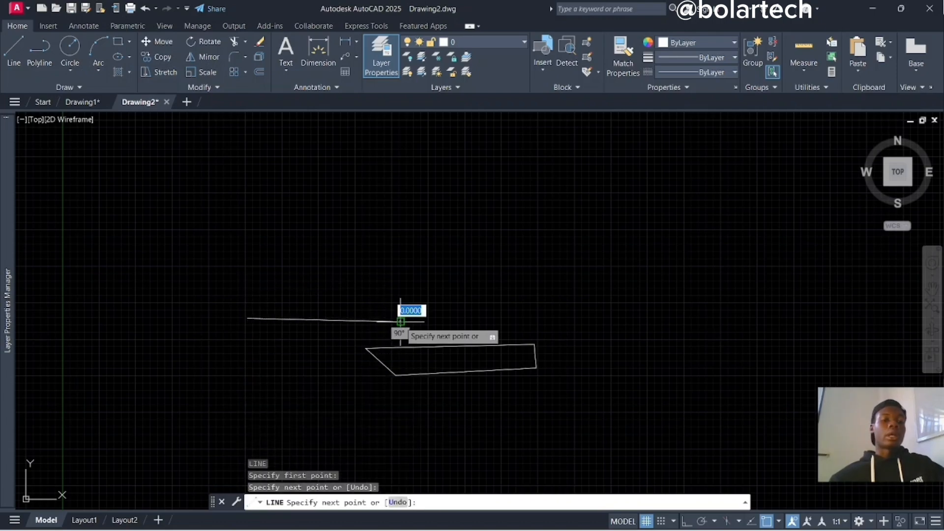
key(Escape)
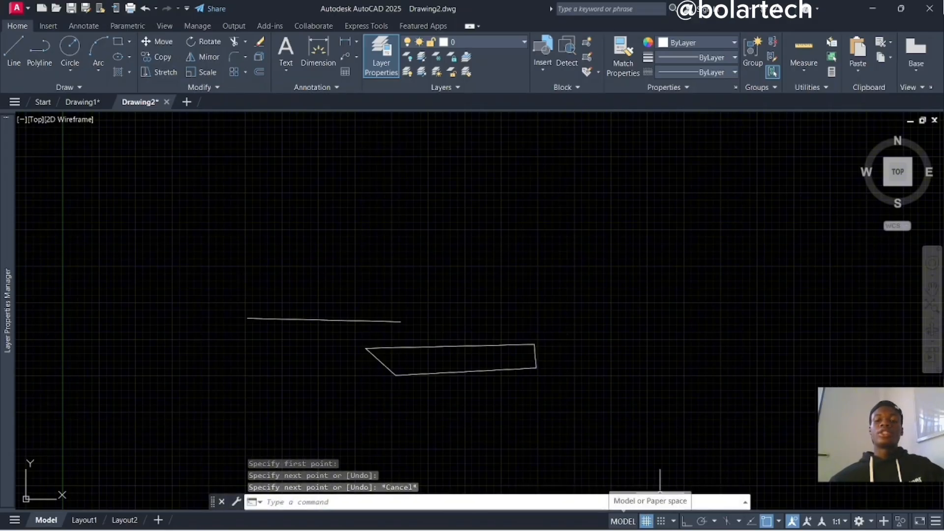
Step: Try snap mode by starting a line on a grid point, switch snap off again and cancel the line
click(661, 521)
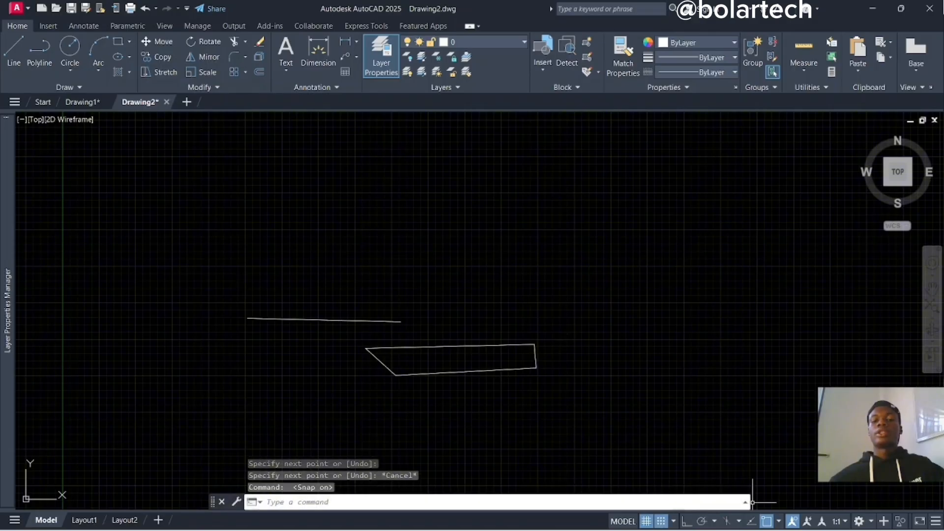
scroll(641, 414, up, 4)
scroll(641, 414, up, 4)
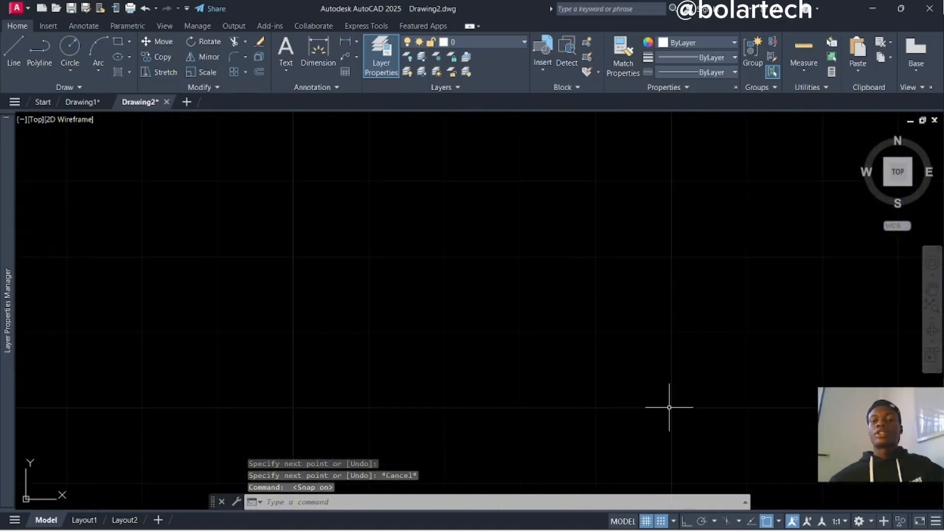
click(17, 48)
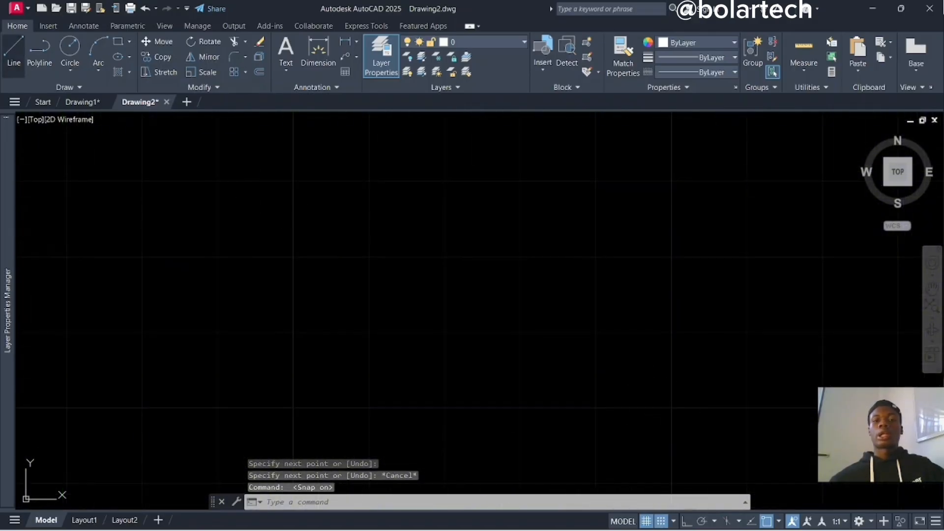
click(670, 408)
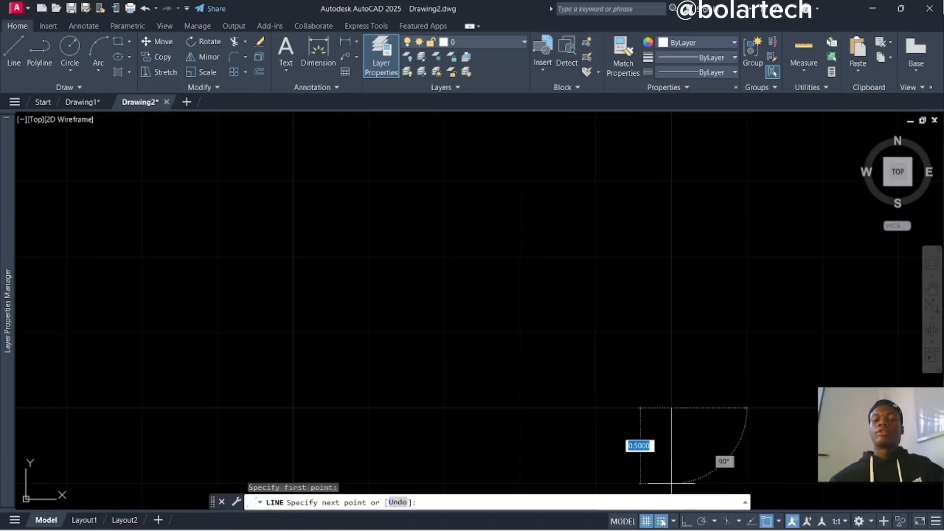
key(F9)
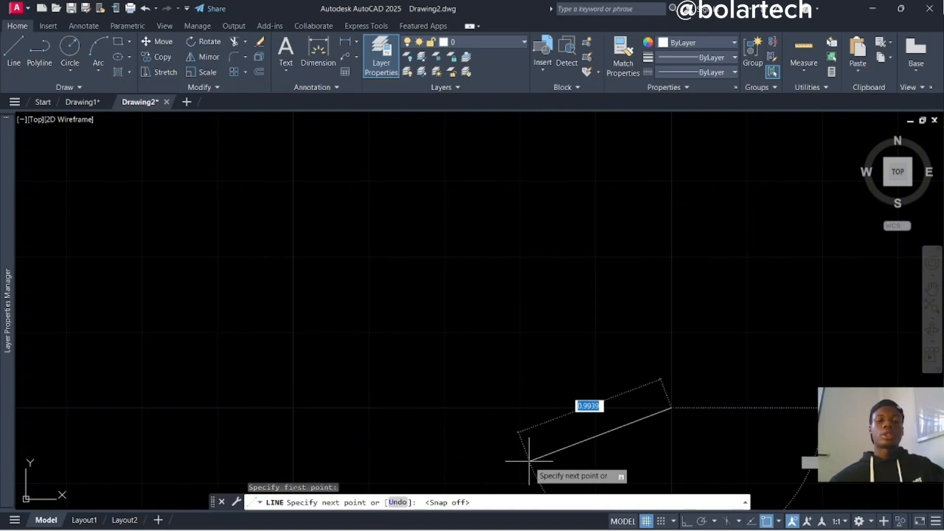
key(Escape)
scroll(560, 426, down, 4)
scroll(674, 421, down, 2)
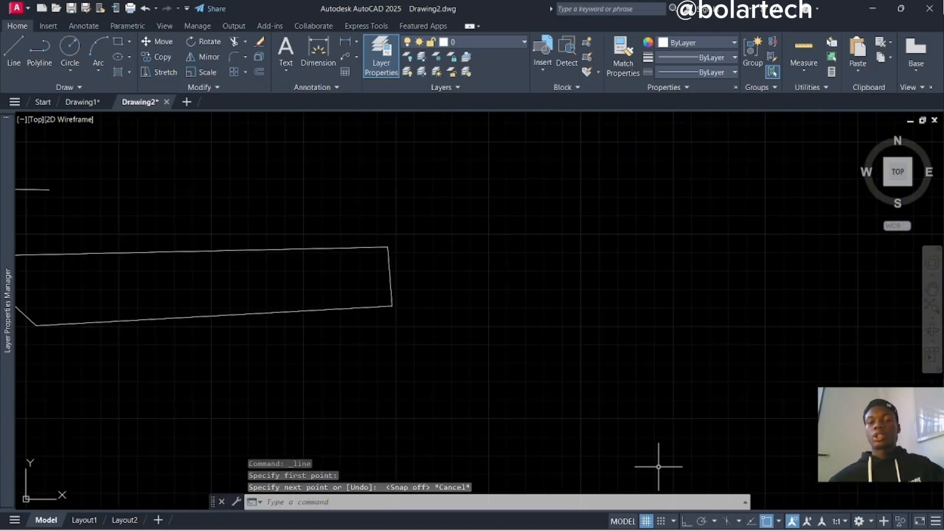
Step: Turn the drawing grid display off and on again
click(646, 521)
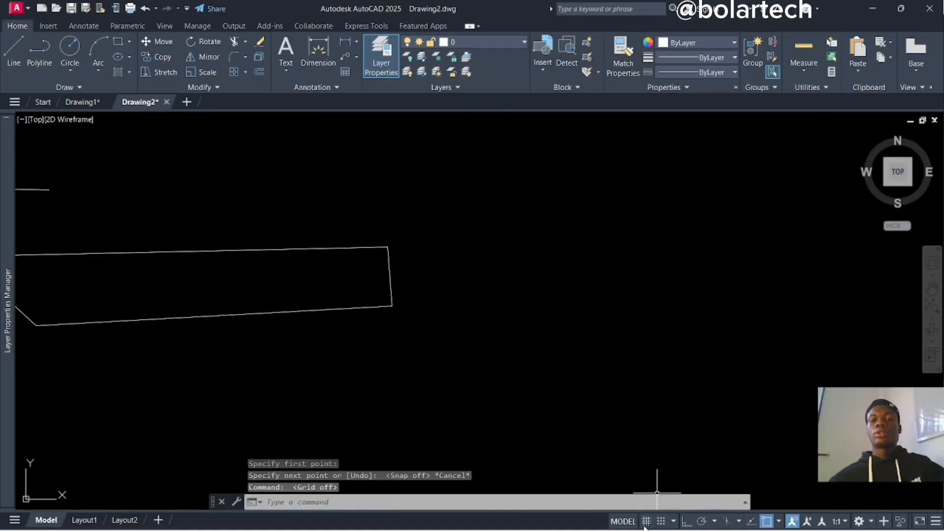
click(646, 521)
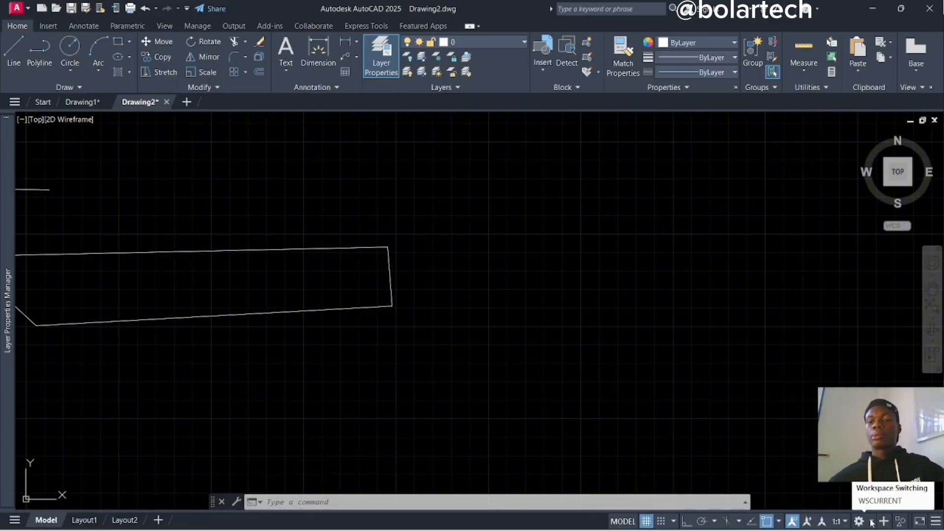
Step: Switch the workspace from Drafting & Annotation to 3D Modeling
click(871, 521)
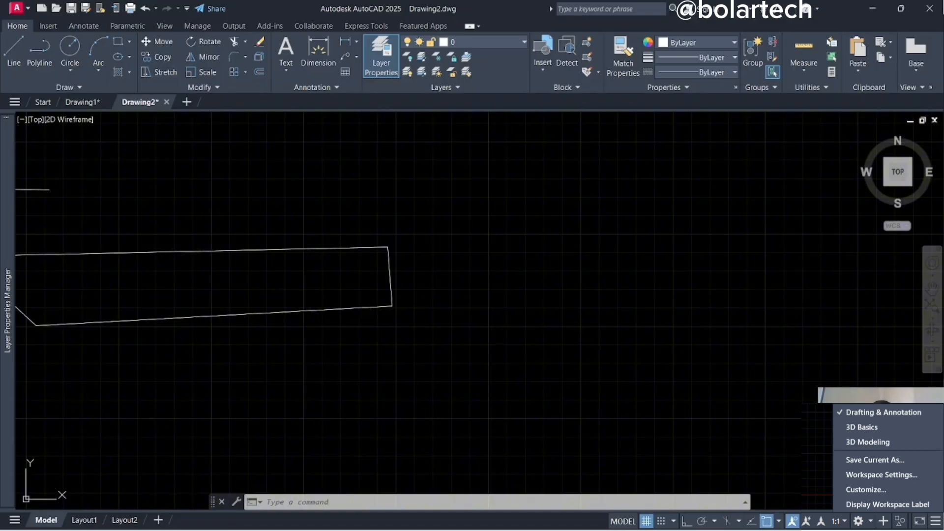
click(867, 441)
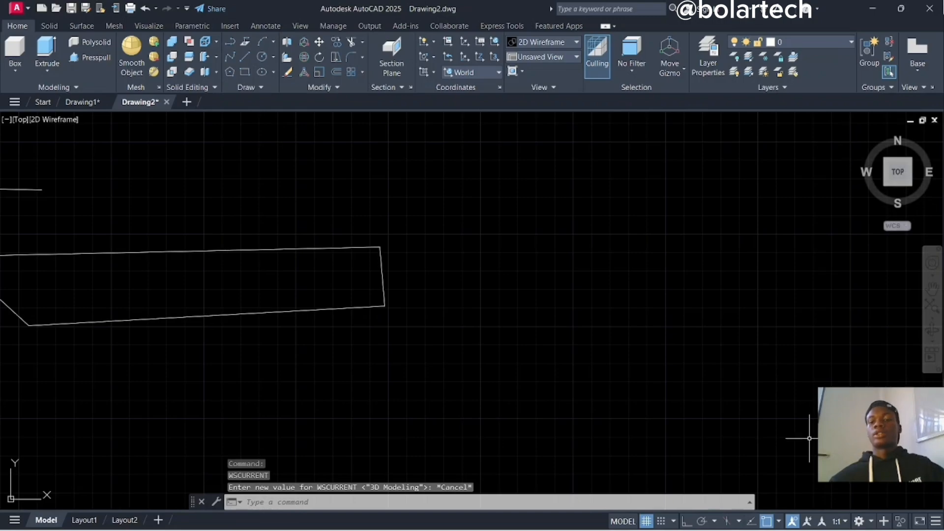
Step: Switch the workspace back to Drafting & Annotation
click(872, 521)
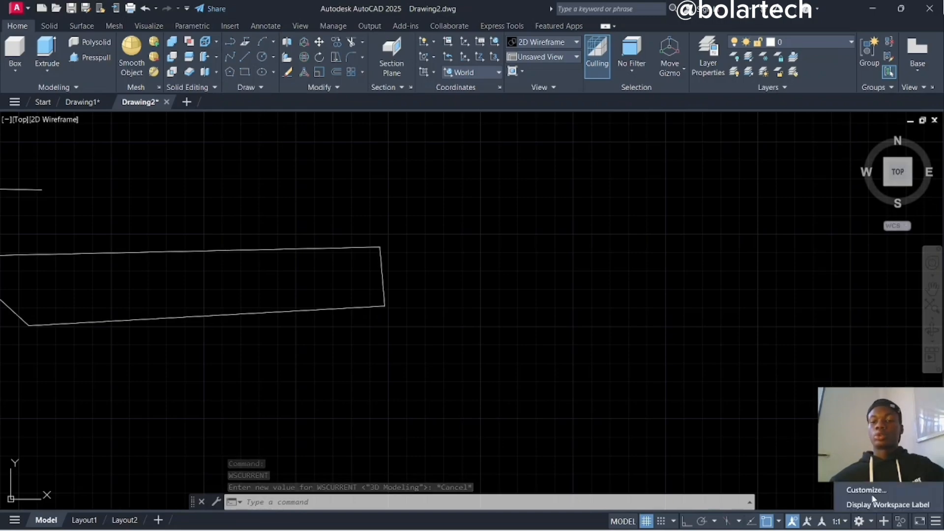
click(872, 418)
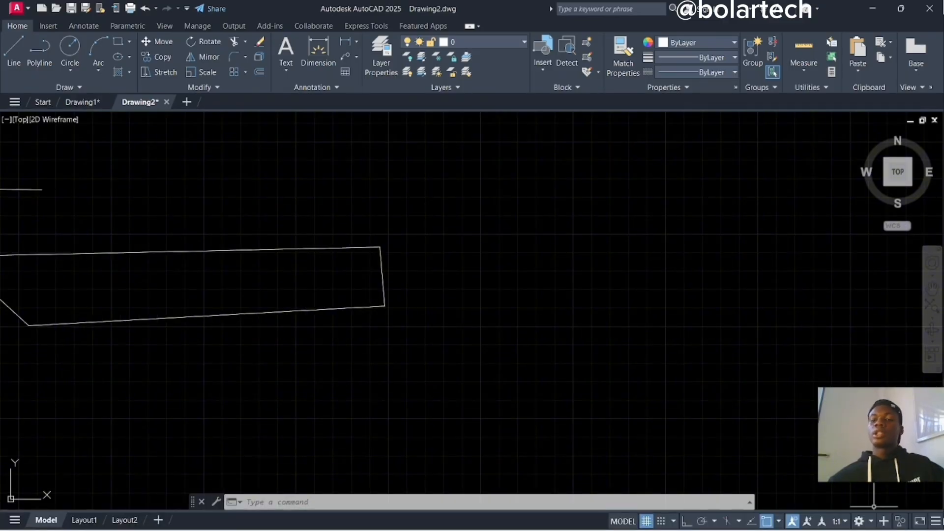
Step: Add the LineWeight toggle to the status bar and remove it again through the status bar customization
click(935, 521)
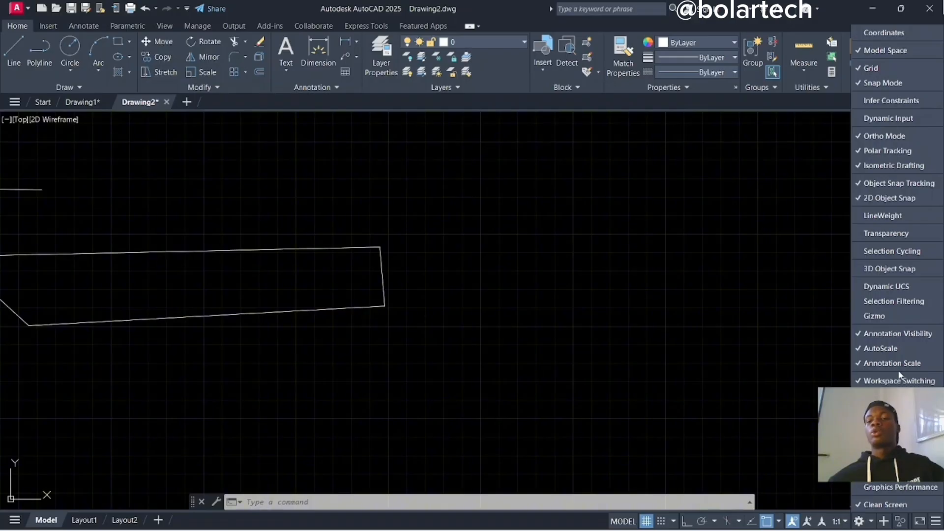
click(880, 217)
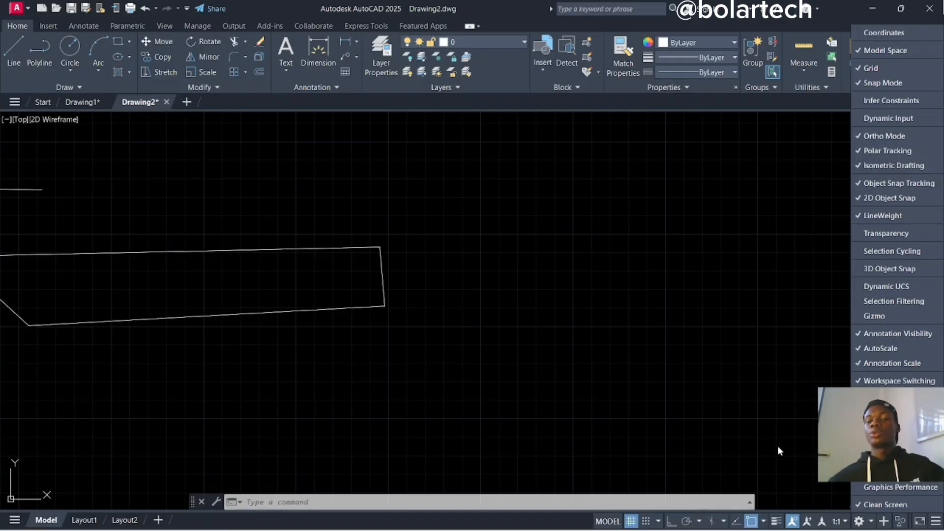
click(896, 216)
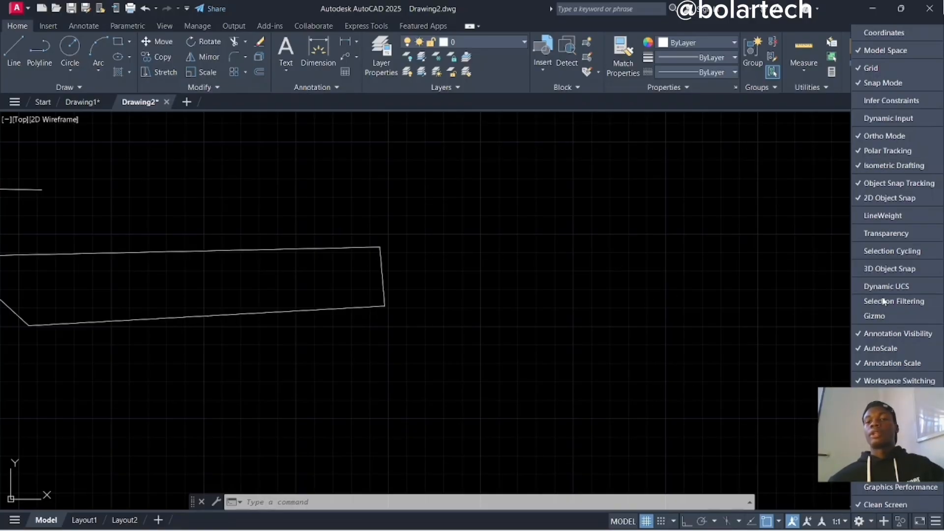
click(751, 276)
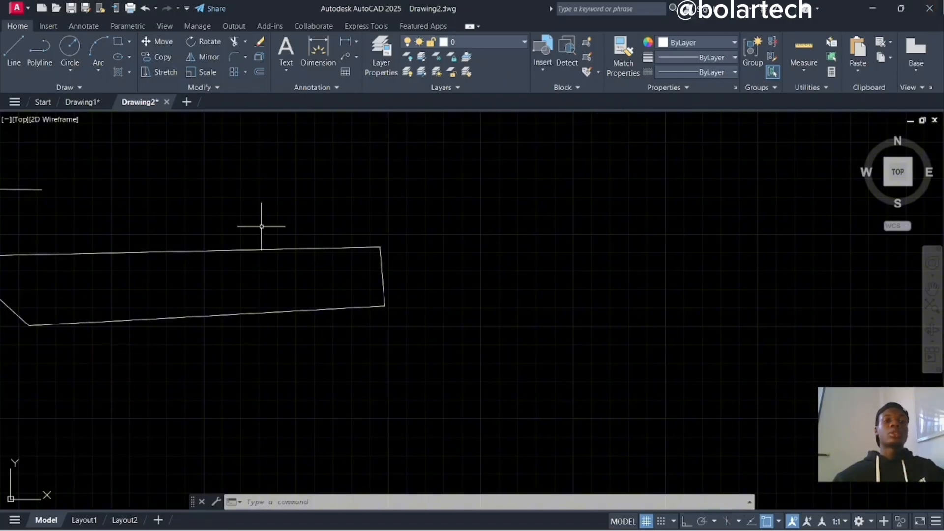
mouse_move(304, 249)
middle_down()
mouse_move(442, 239)
mouse_move(440, 272)
middle_up()
scroll(428, 236, down, 4)
scroll(440, 256, up, 2)
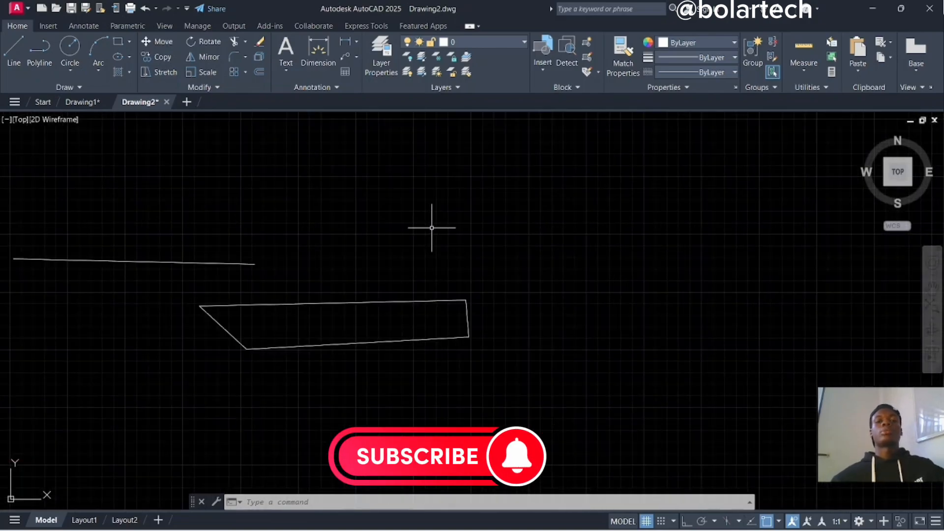